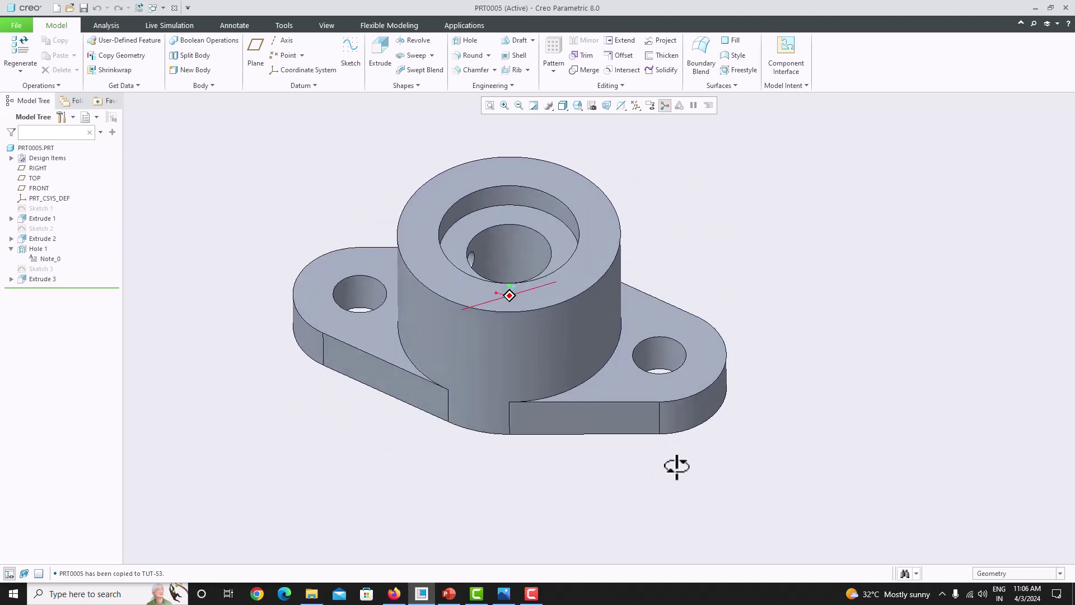
# Close the current part and create a new solid part named prt0006 from the mmns_part_solid_abs template
pyautogui.click(22, 28)
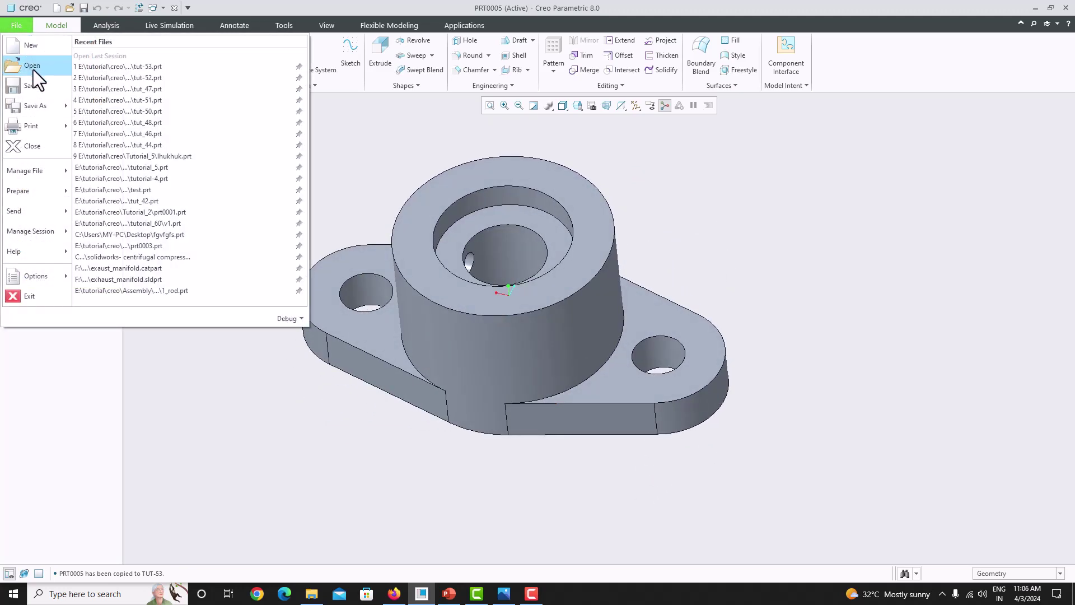
pyautogui.click(40, 140)
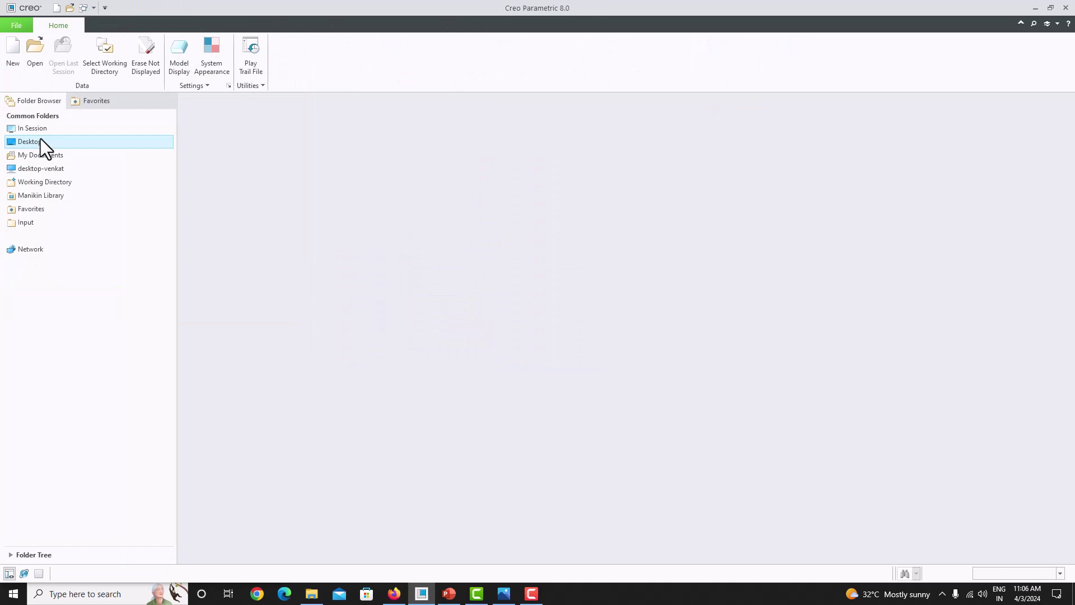
pyautogui.click(12, 59)
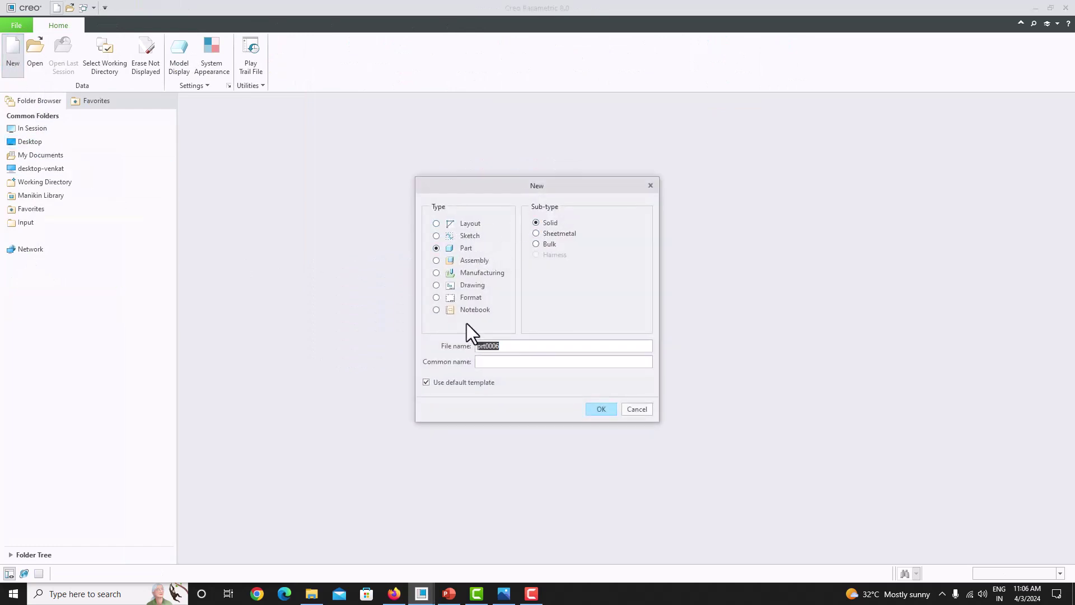
pyautogui.click(460, 383)
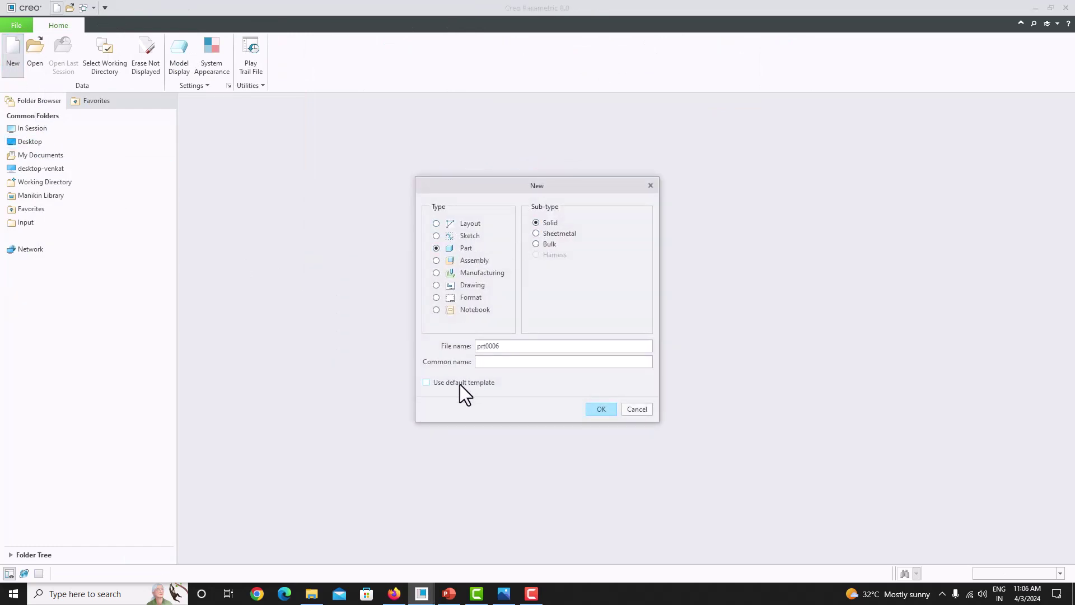
pyautogui.click(611, 409)
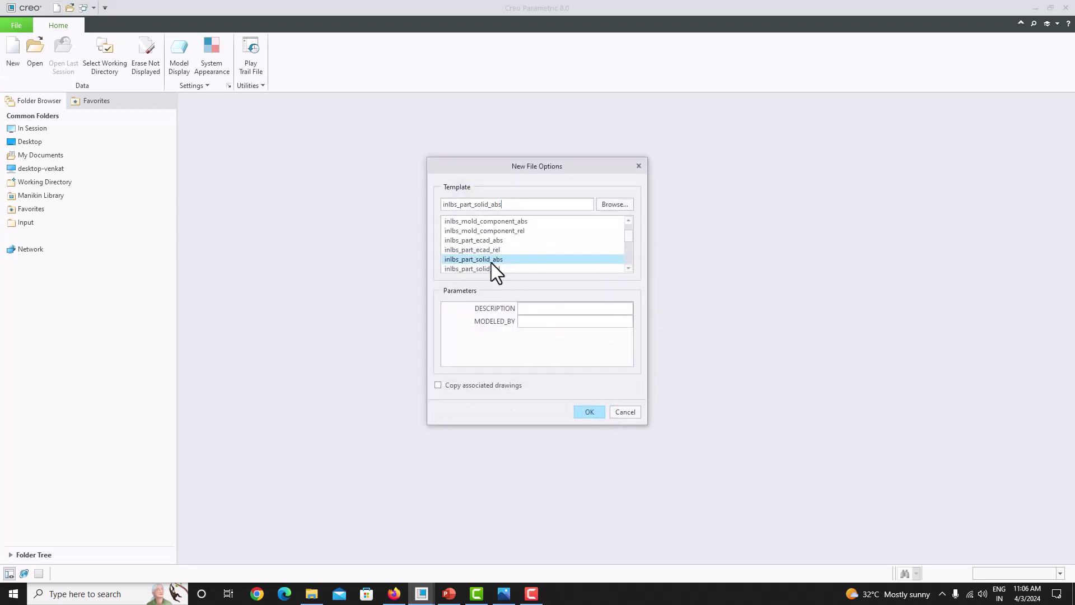
pyautogui.scroll(-3, 492, 263)
pyautogui.click(487, 269)
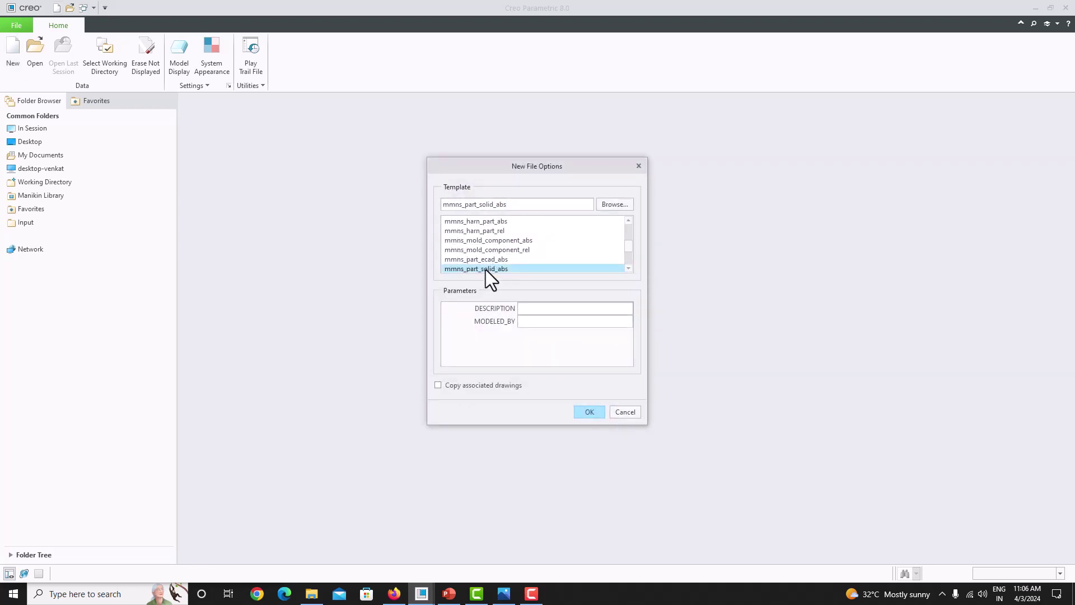
pyautogui.click(589, 412)
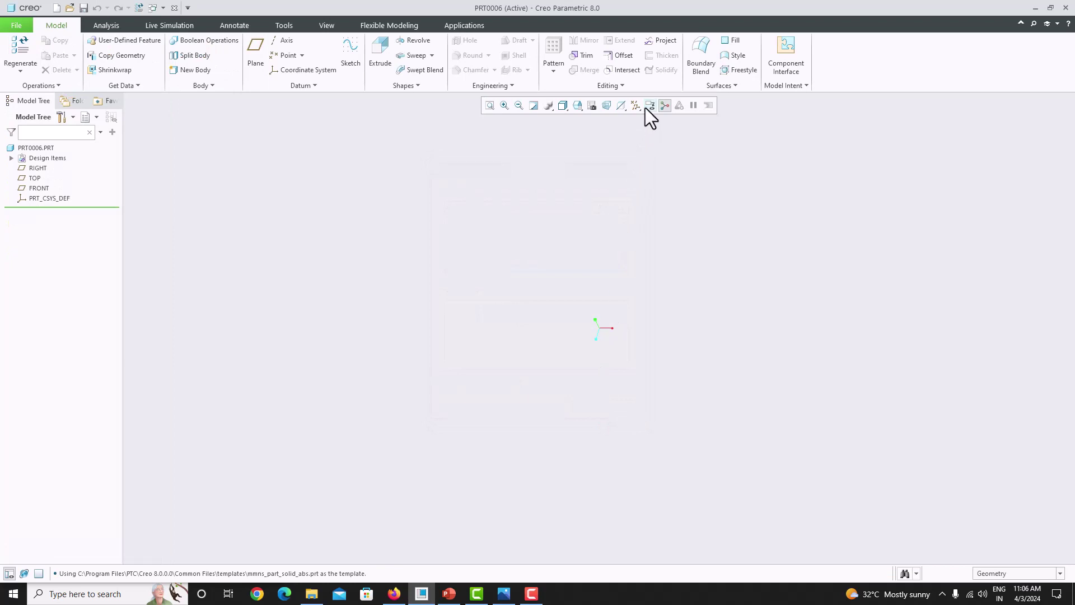
# Display the datum planes and arrange the Creo window beside the image viewer holding the reference drawing
pyautogui.click(647, 110)
pyautogui.click(636, 124)
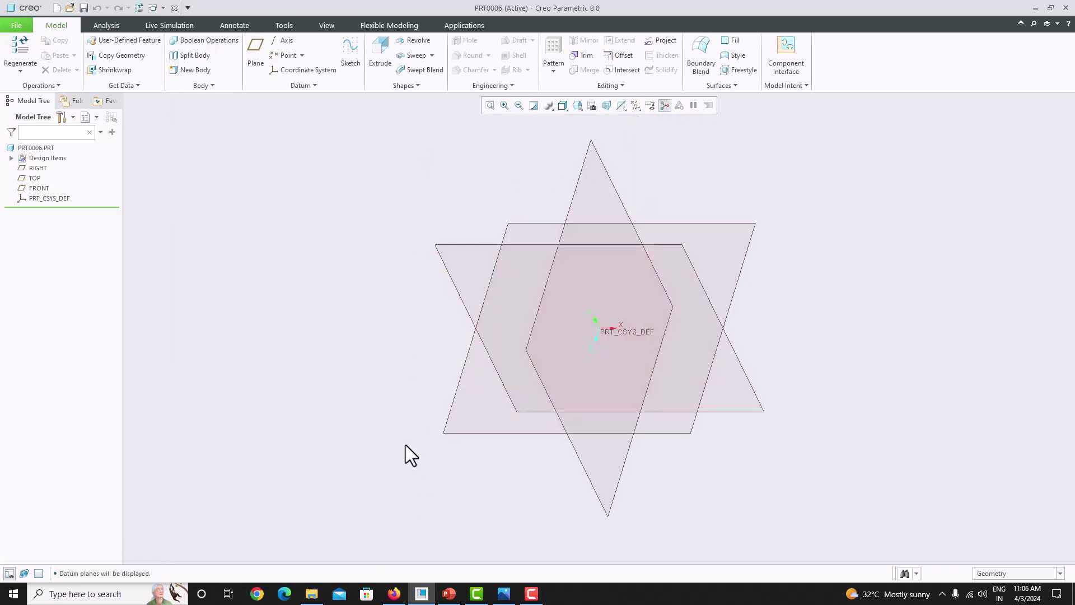
pyautogui.press('super+Right')
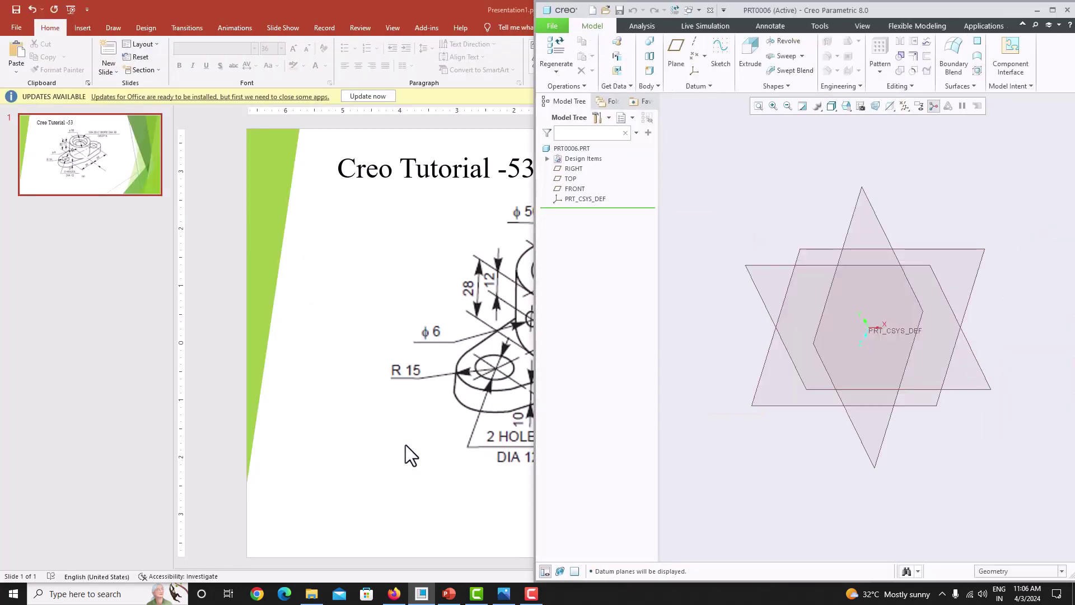
pyautogui.click(503, 593)
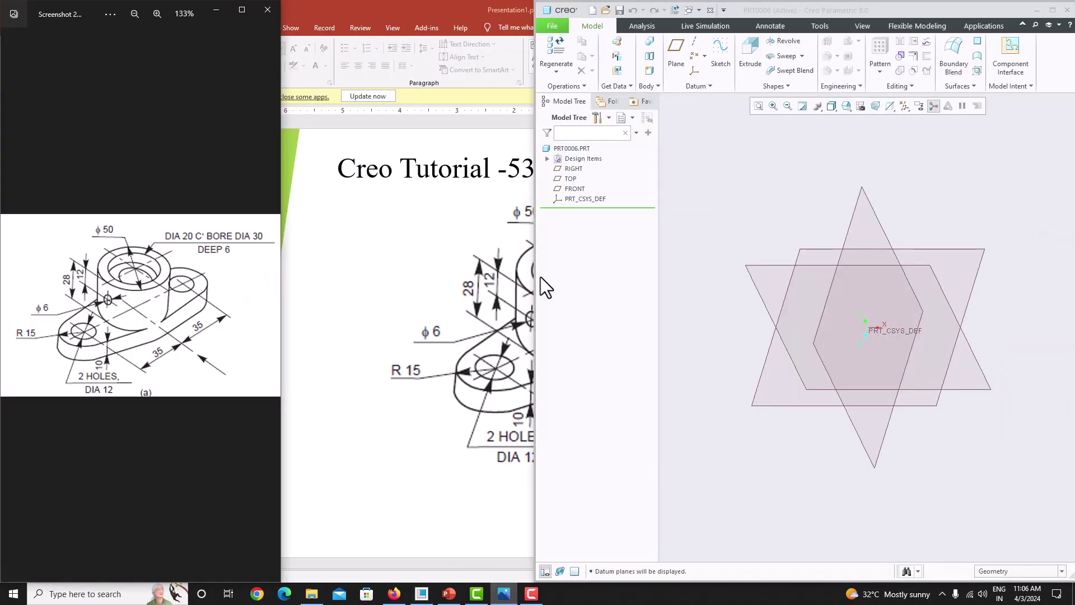
pyautogui.moveTo(536, 277); pyautogui.dragTo(288, 281)
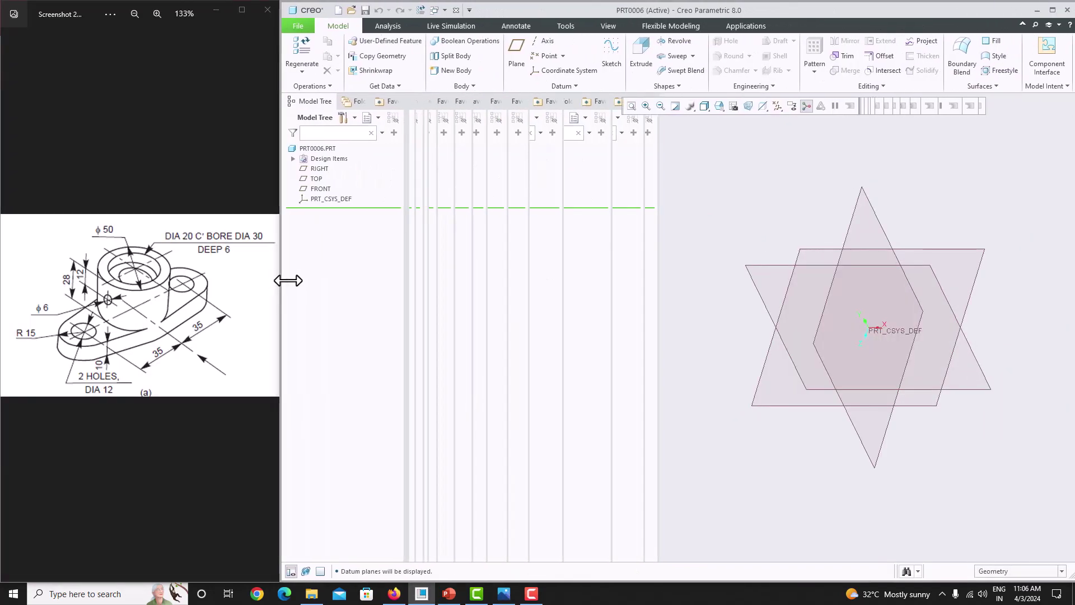
# Return to the dimensioned bracket drawing in the image viewer and enlarge it until its dimensions are readable
pyautogui.click(269, 306)
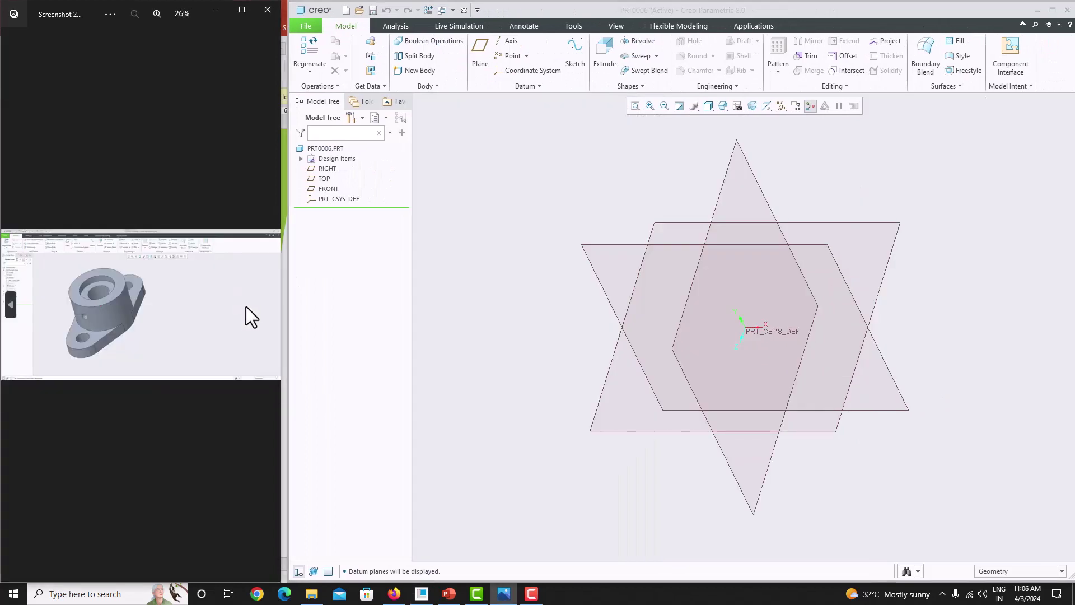
pyautogui.press('Left')
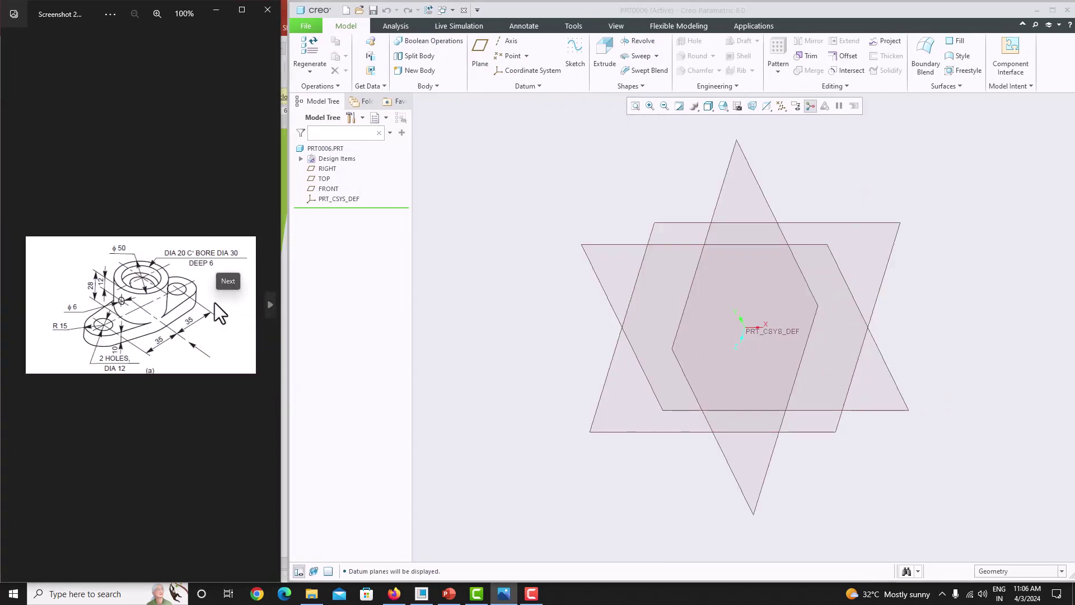
pyautogui.keyDown('ctrl'); pyautogui.scroll(5, 226, 311); pyautogui.keyUp('ctrl')
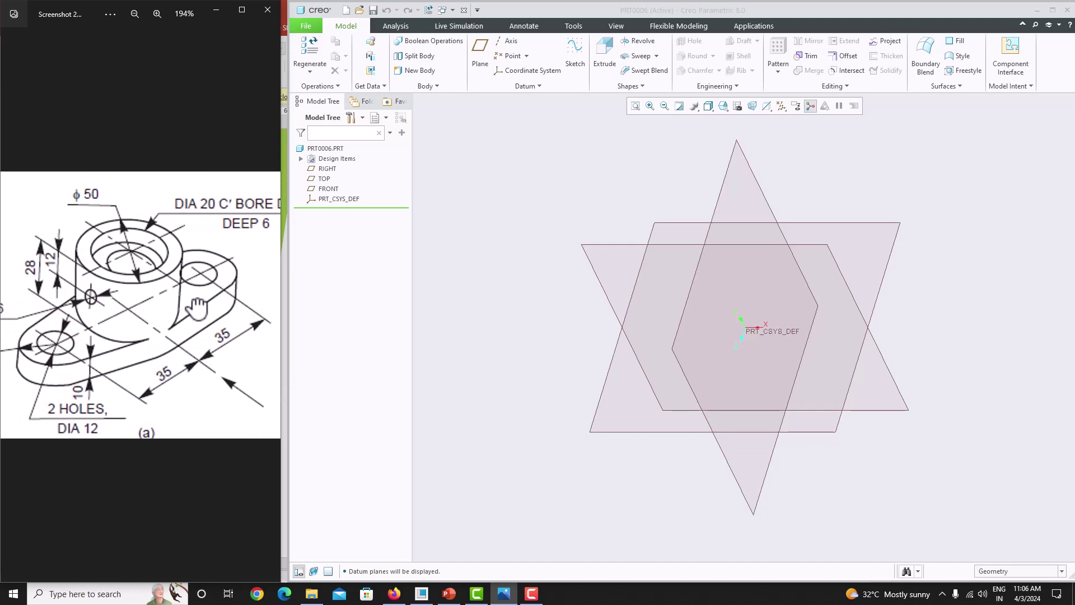
pyautogui.keyDown('ctrl'); pyautogui.scroll(-3, 197, 307); pyautogui.keyUp('ctrl')
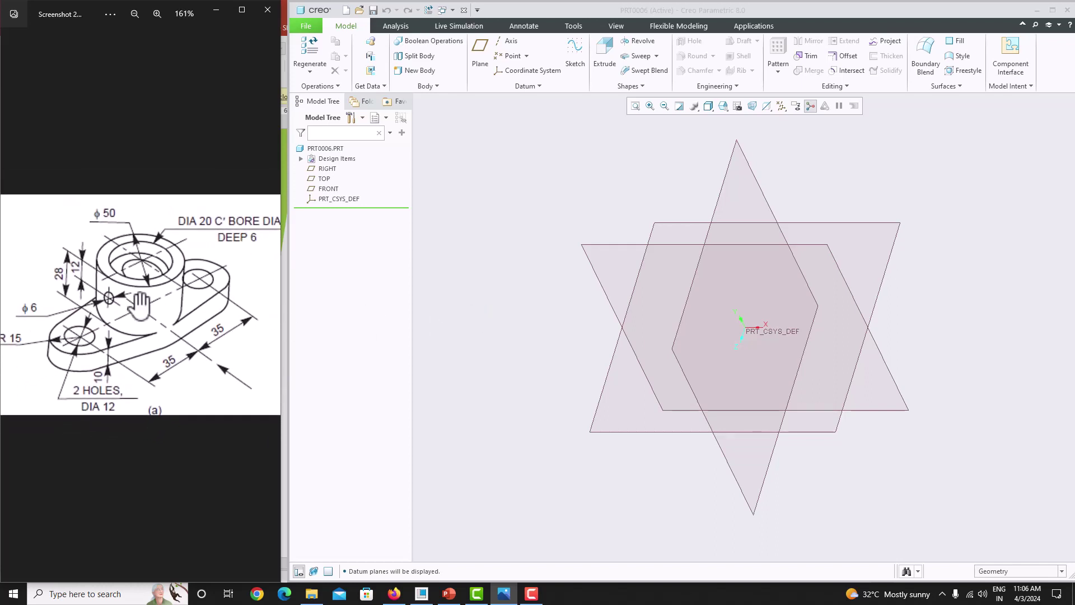
pyautogui.keyDown('ctrl'); pyautogui.scroll(-1, 140, 305); pyautogui.keyUp('ctrl')
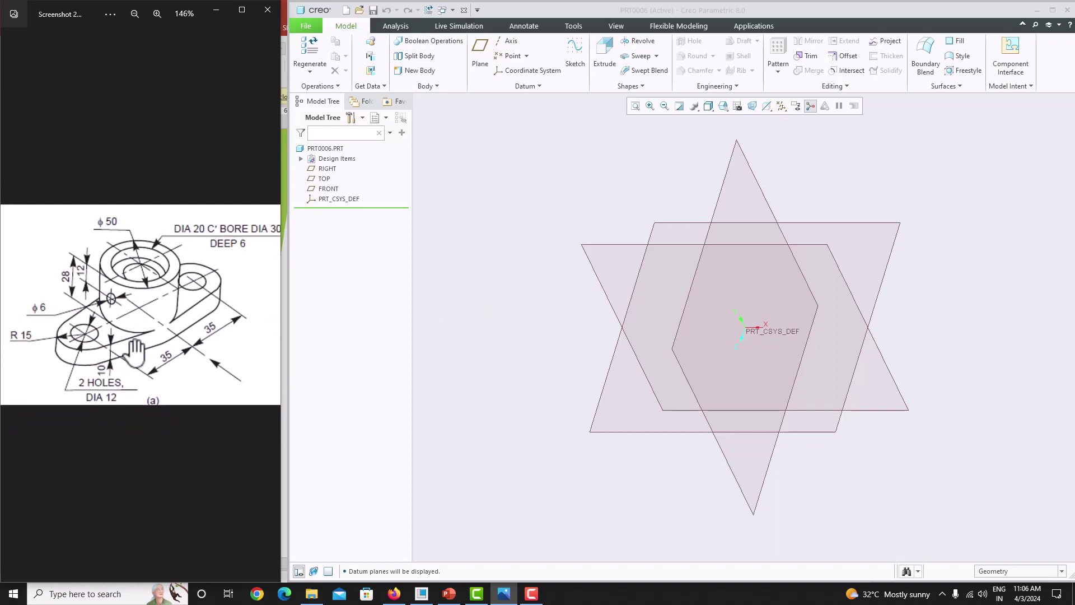
# Start a sketch on the FRONT plane and draw a circle about 111 mm in diameter on the horizontal reference, about 161 mm left of the origin
pyautogui.click(623, 244)
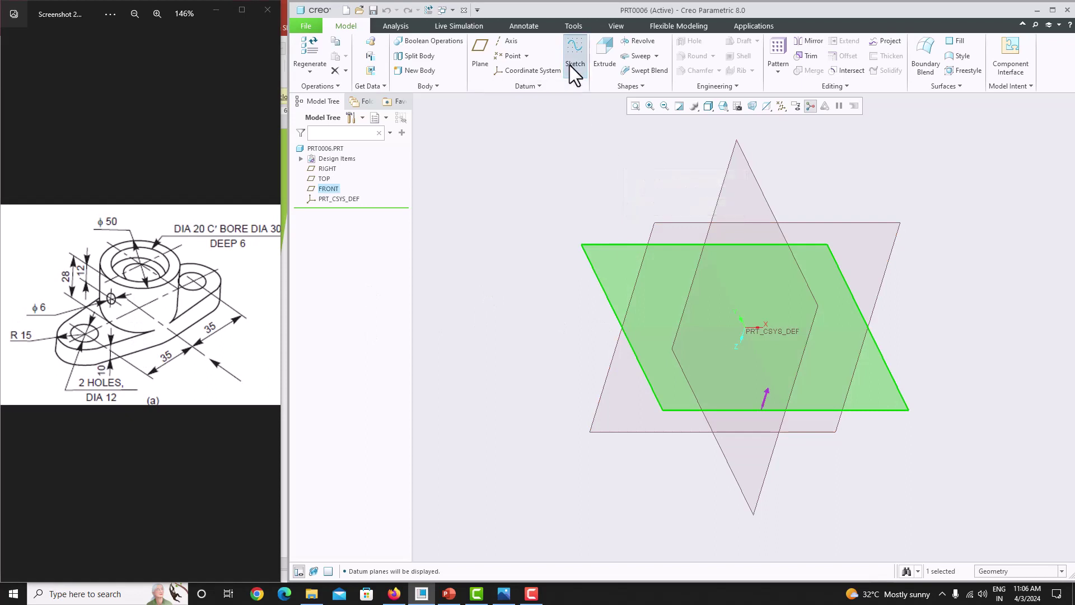
pyautogui.click(573, 53)
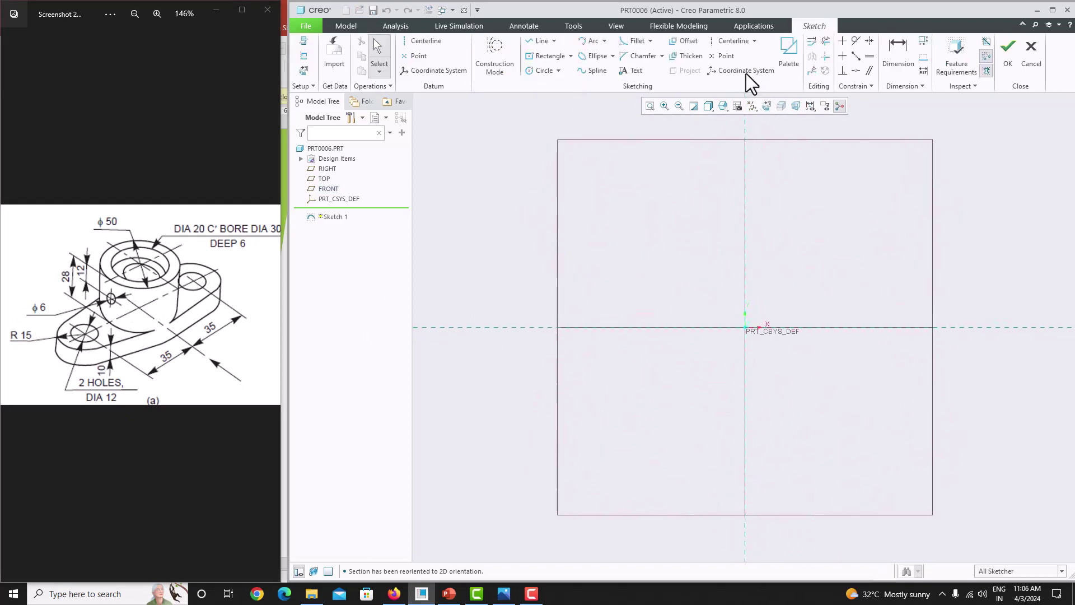
pyautogui.click(734, 40)
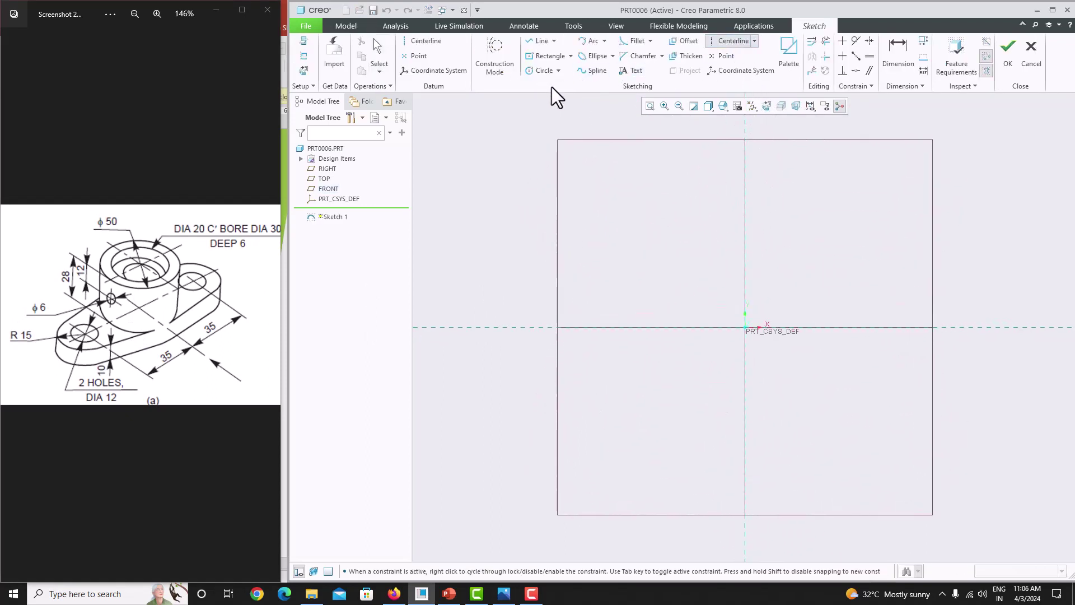
pyautogui.click(540, 76)
pyautogui.click(626, 327)
pyautogui.click(596, 301)
pyautogui.middleClick(589, 268)
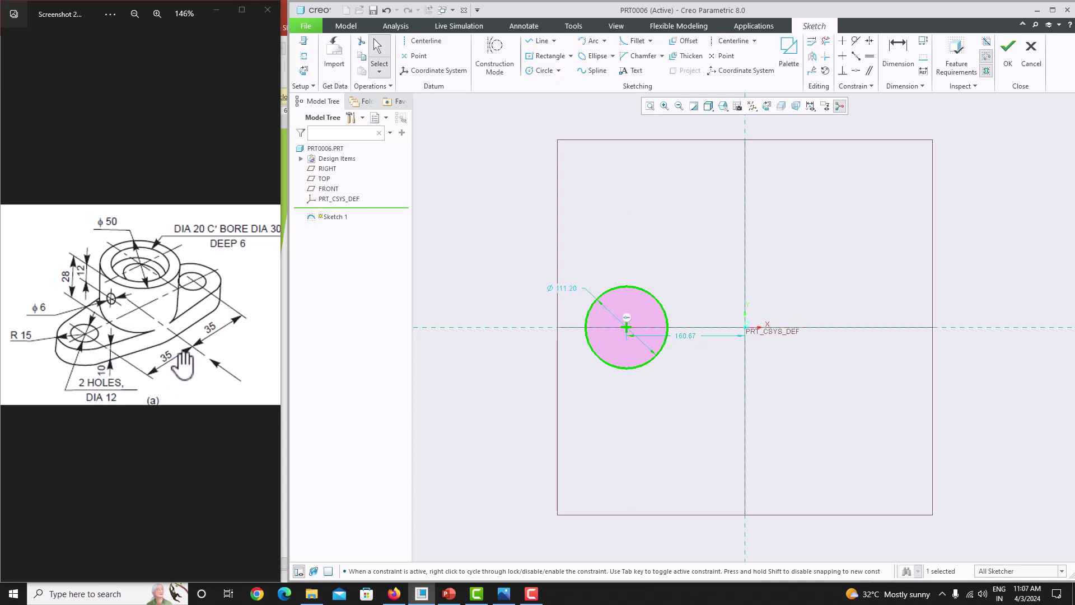
# Set the distance from the circle's centre to the vertical reference to 35 mm
pyautogui.doubleClick(691, 335)
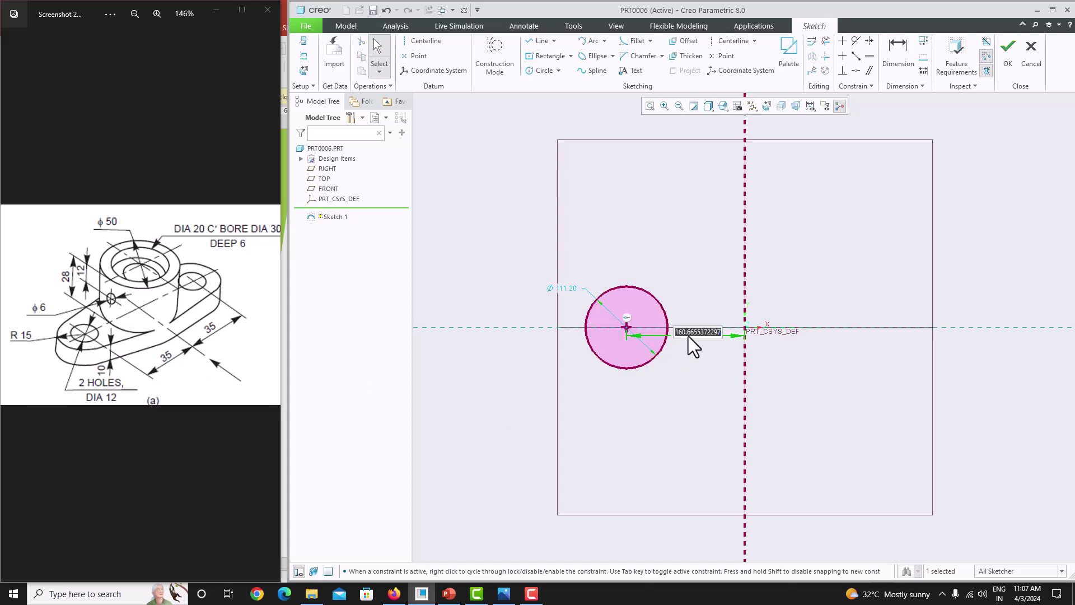
pyautogui.write('35')
pyautogui.press('Return')
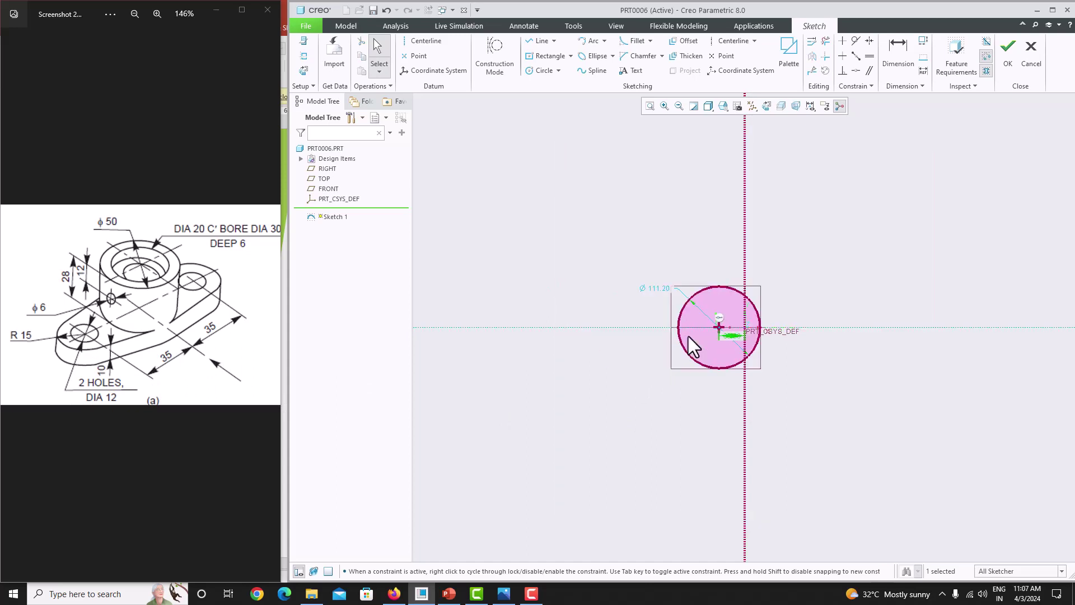
# Add a radius dimension of 15 mm to the circle and fit the sketch in view
pyautogui.doubleClick(658, 289)
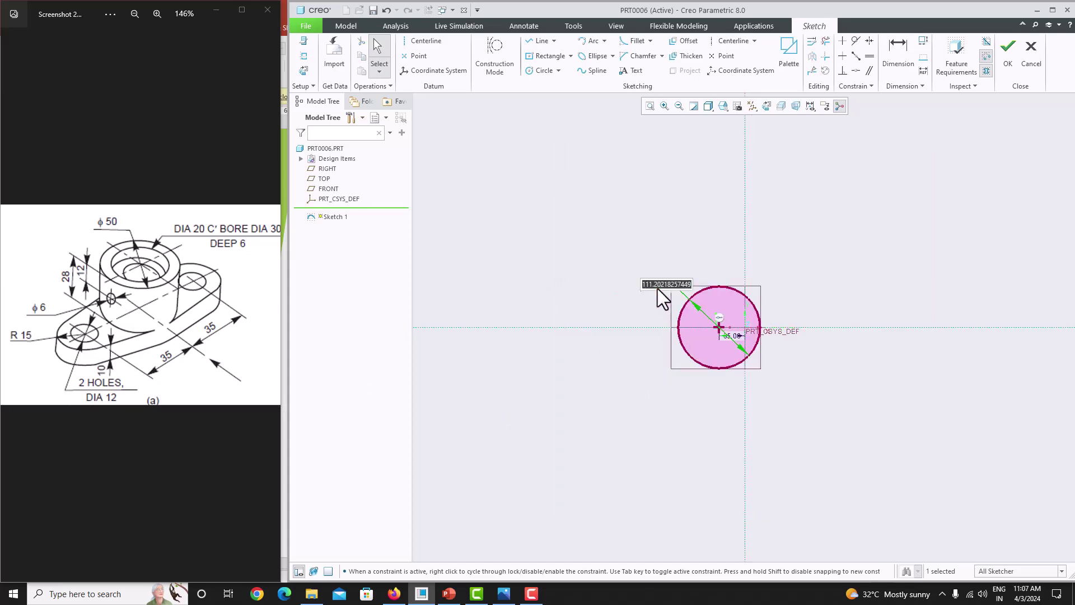
pyautogui.click(860, 179)
pyautogui.click(895, 66)
pyautogui.click(718, 286)
pyautogui.middleClick(722, 271)
pyautogui.write('15')
pyautogui.press('Return')
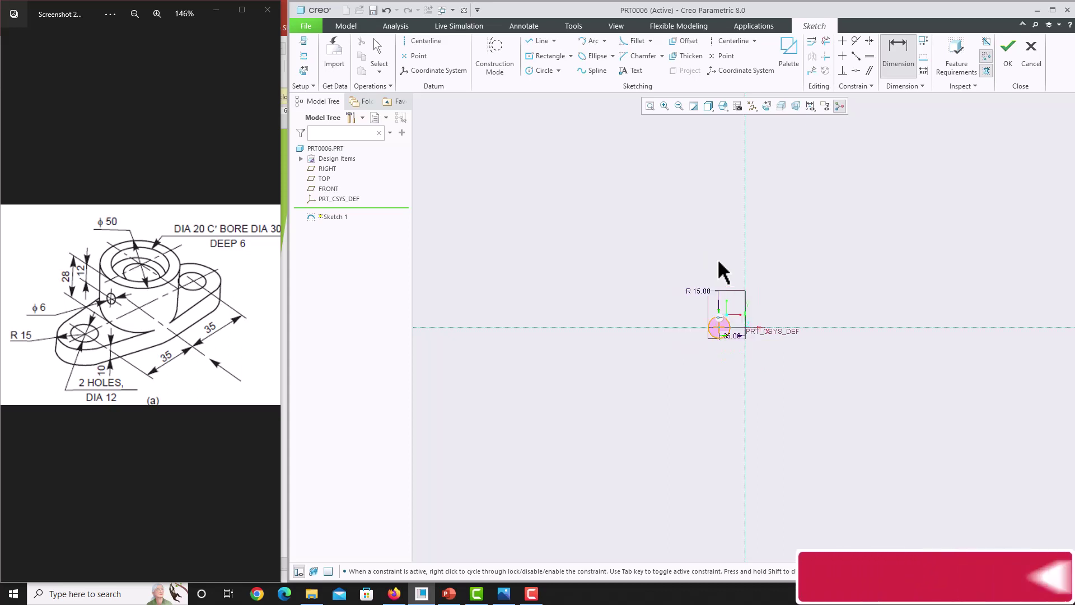
pyautogui.click(651, 106)
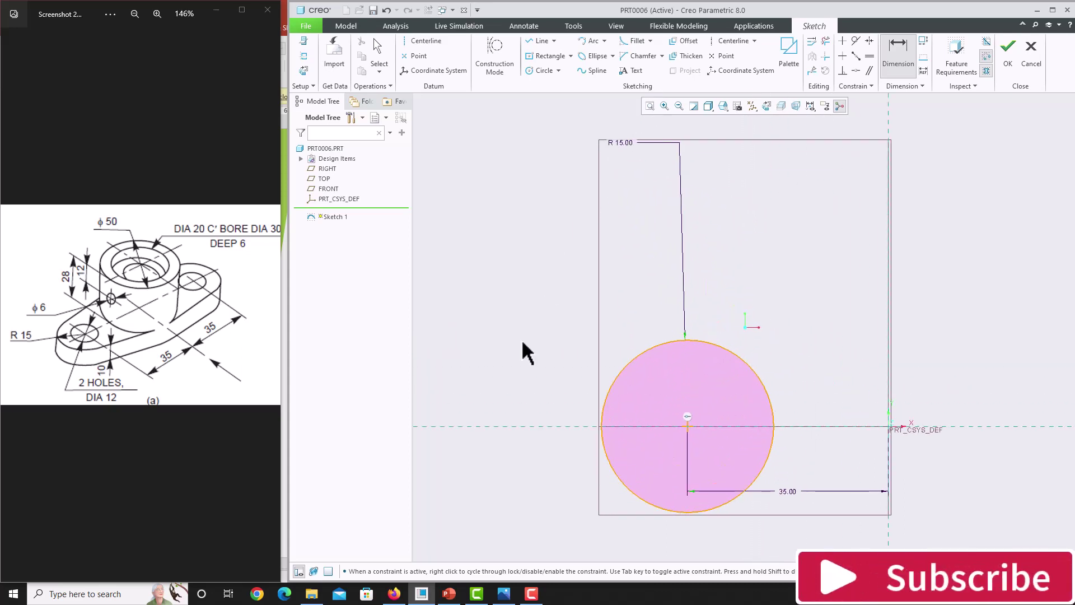
pyautogui.scroll(-2, 546, 341)
pyautogui.scroll(3, 545, 340)
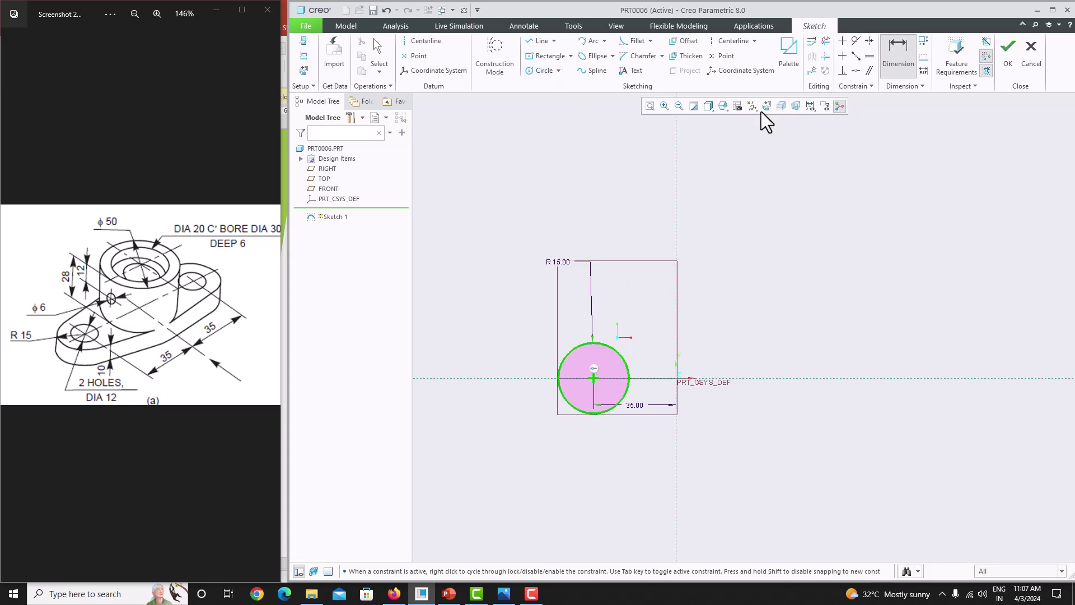
pyautogui.click(614, 356)
pyautogui.middleClick(632, 295)
pyautogui.click(926, 134)
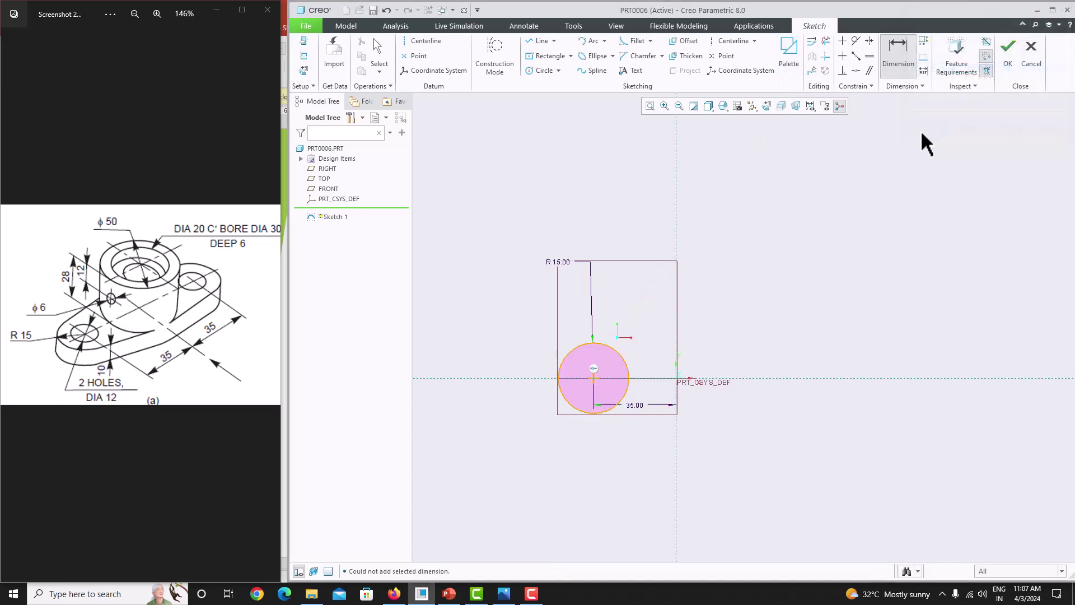
pyautogui.middleClick(650, 280)
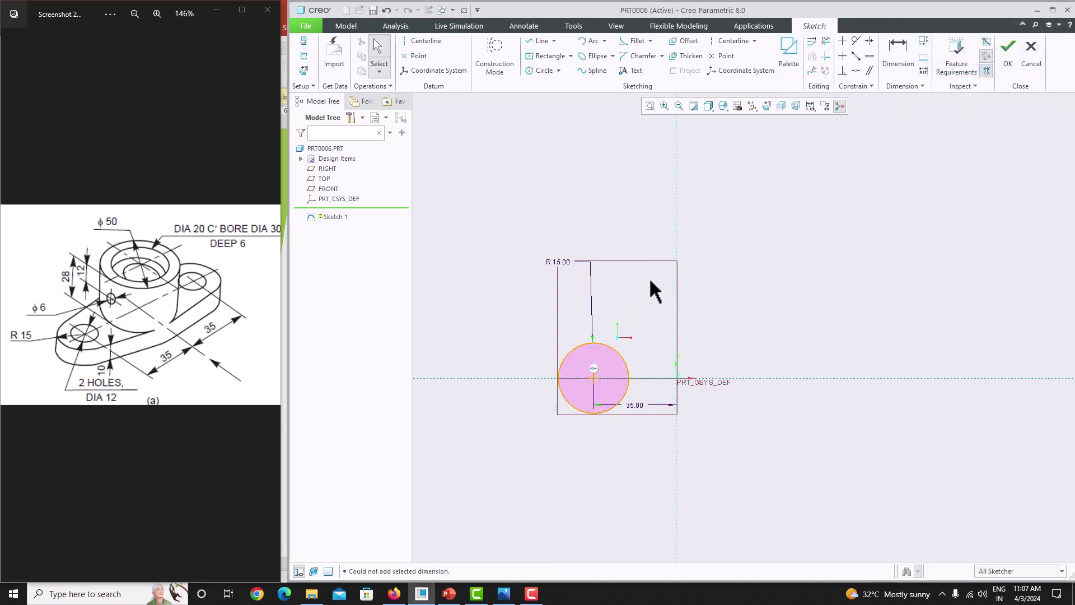
# Mirror the R15 circle about the vertical reference line
pyautogui.click(612, 347)
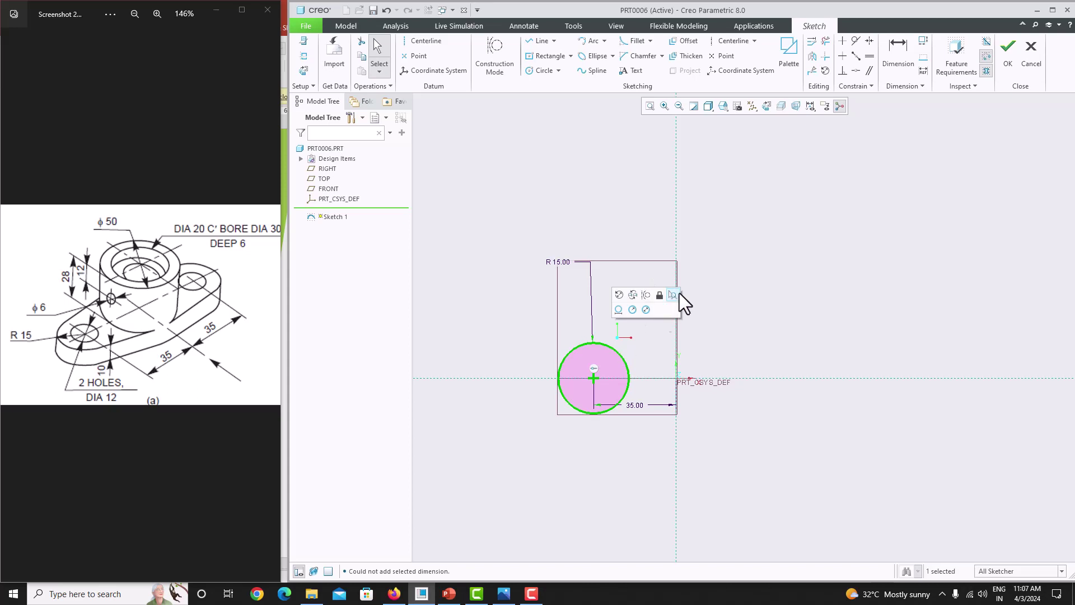
pyautogui.click(813, 55)
pyautogui.click(678, 185)
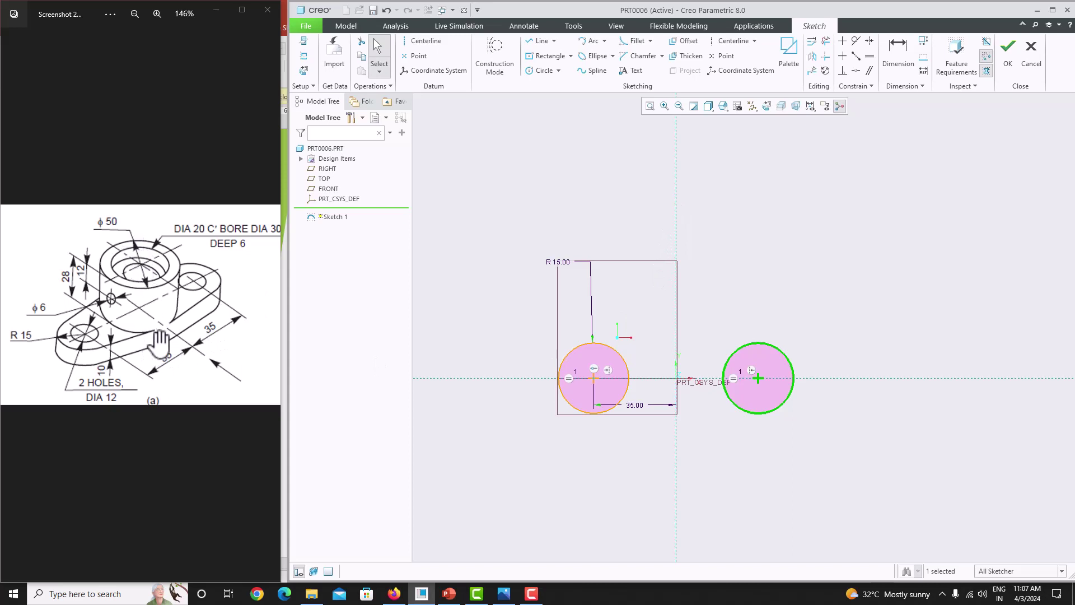
# Draw a circle centred on the origin between the two end circles and set its diameter to 50 mm
pyautogui.click(549, 72)
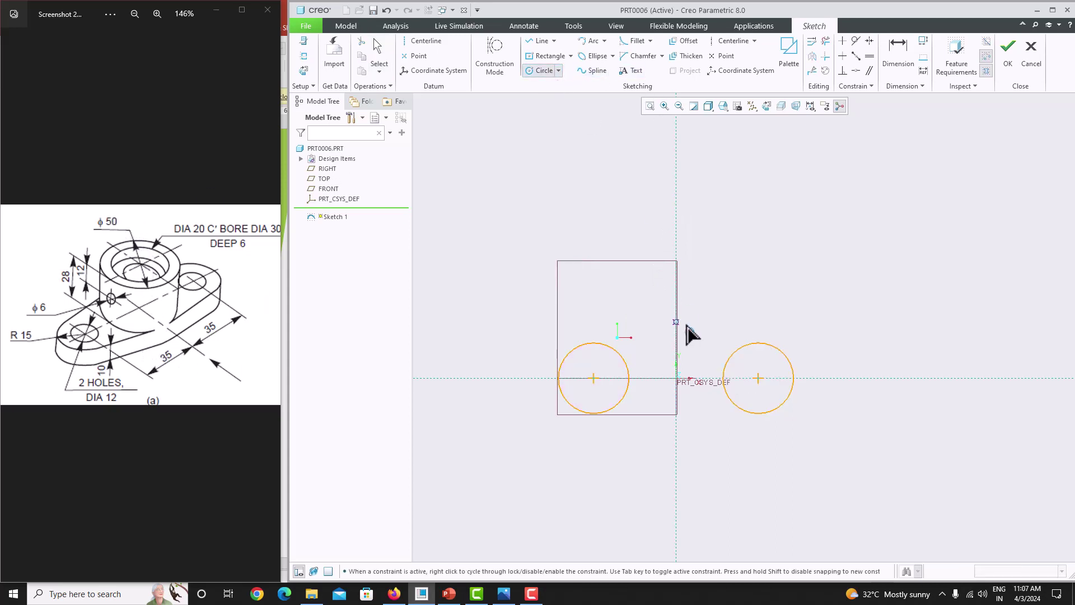
pyautogui.click(676, 379)
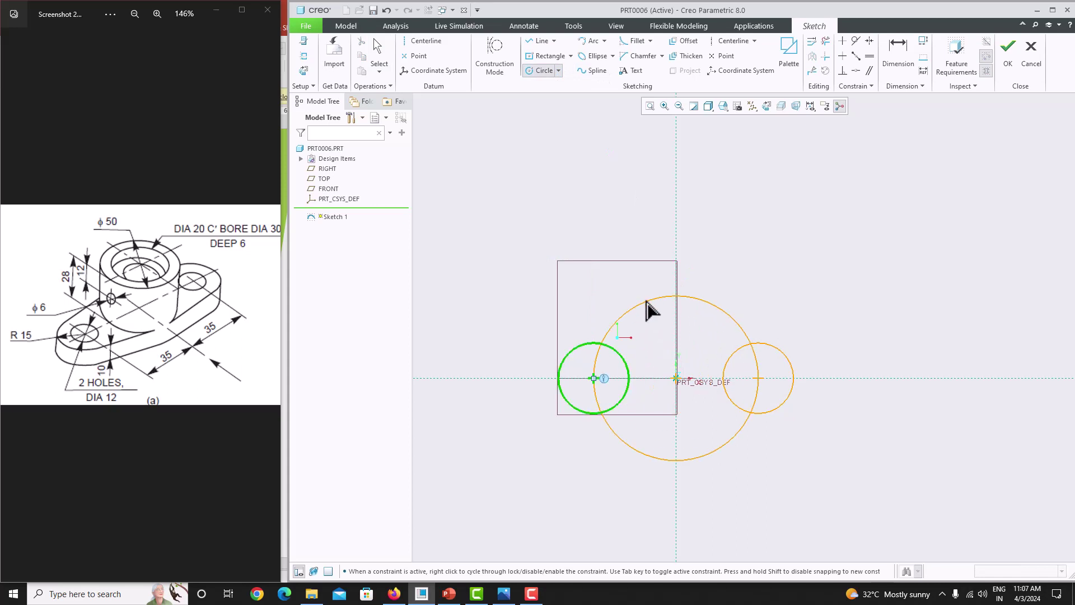
pyautogui.click(625, 253)
pyautogui.middleClick(639, 221)
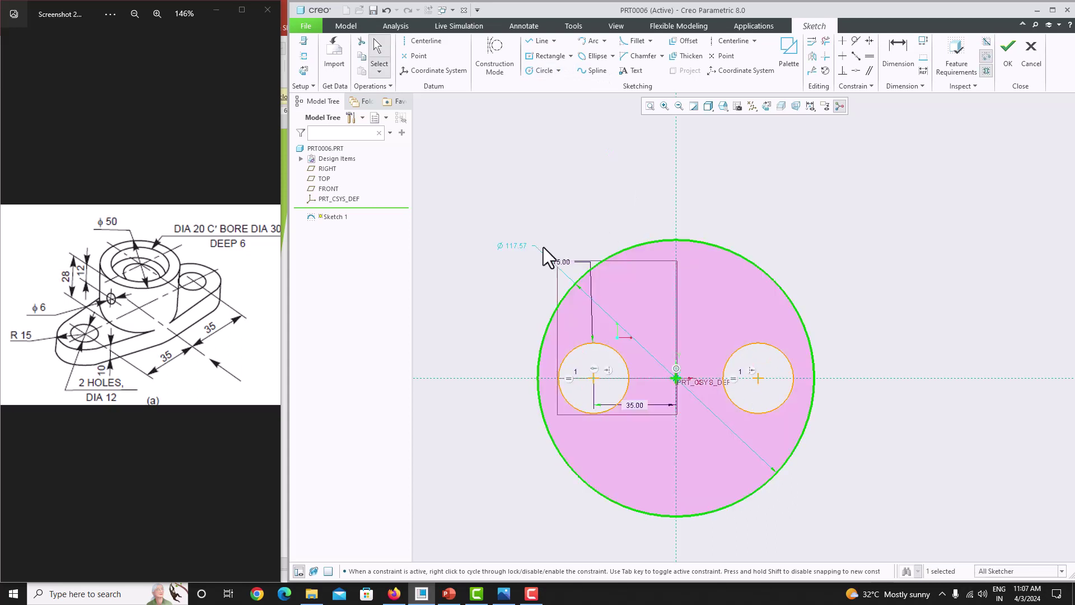
pyautogui.doubleClick(521, 243)
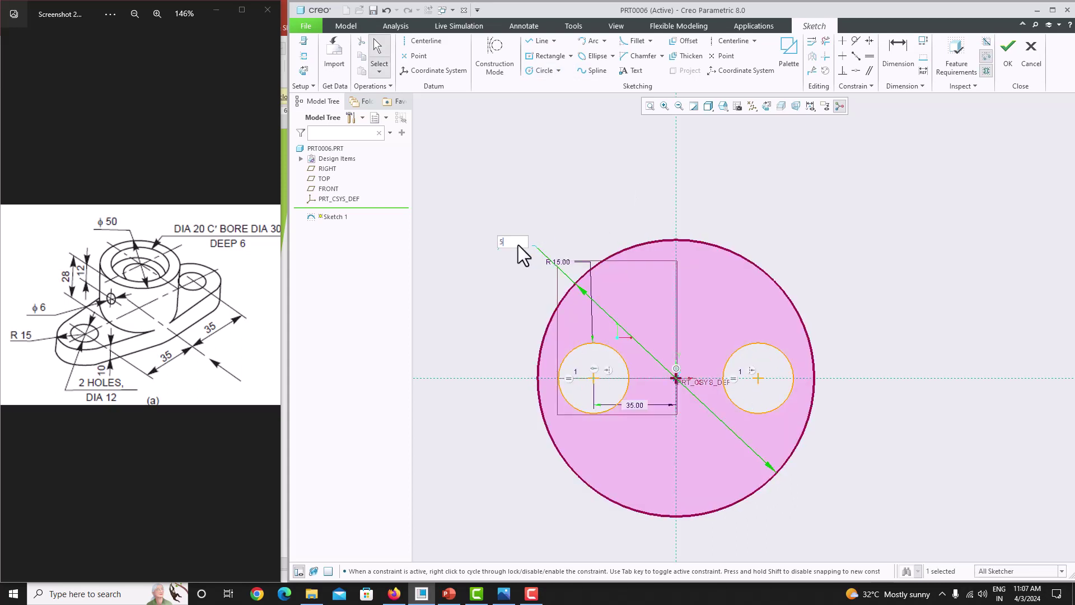
pyautogui.write('50')
pyautogui.press('Return')
pyautogui.scroll(2, 554, 316)
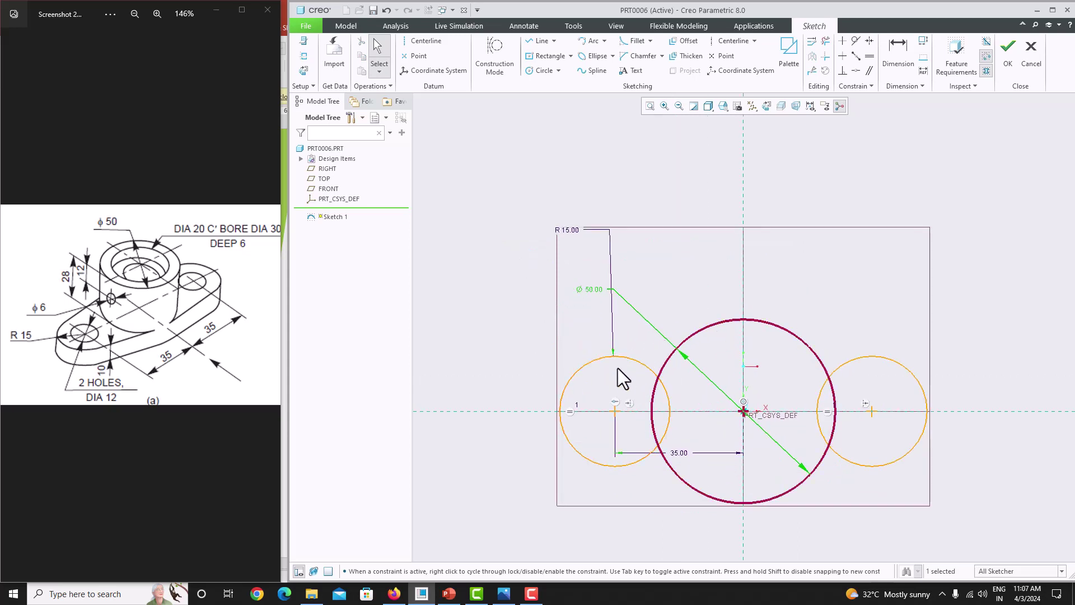
# Draw a line from the upper part of the 50 mm circle to the upper part of the left R15 circle
pyautogui.click(539, 44)
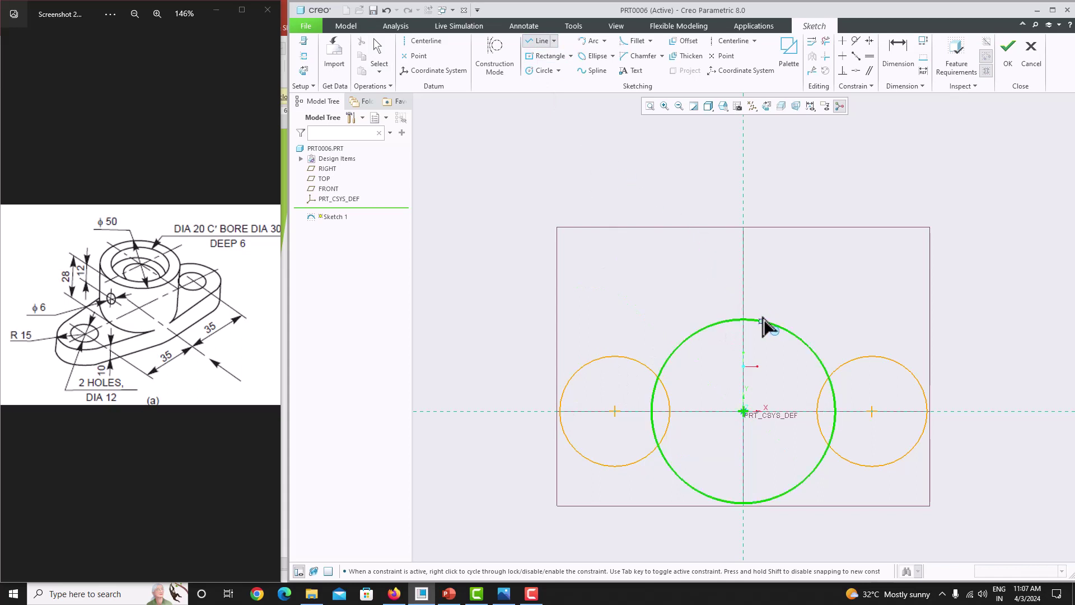
pyautogui.click(729, 323)
pyautogui.click(601, 359)
pyautogui.middleClick(602, 324)
pyautogui.scroll(-5, 604, 352)
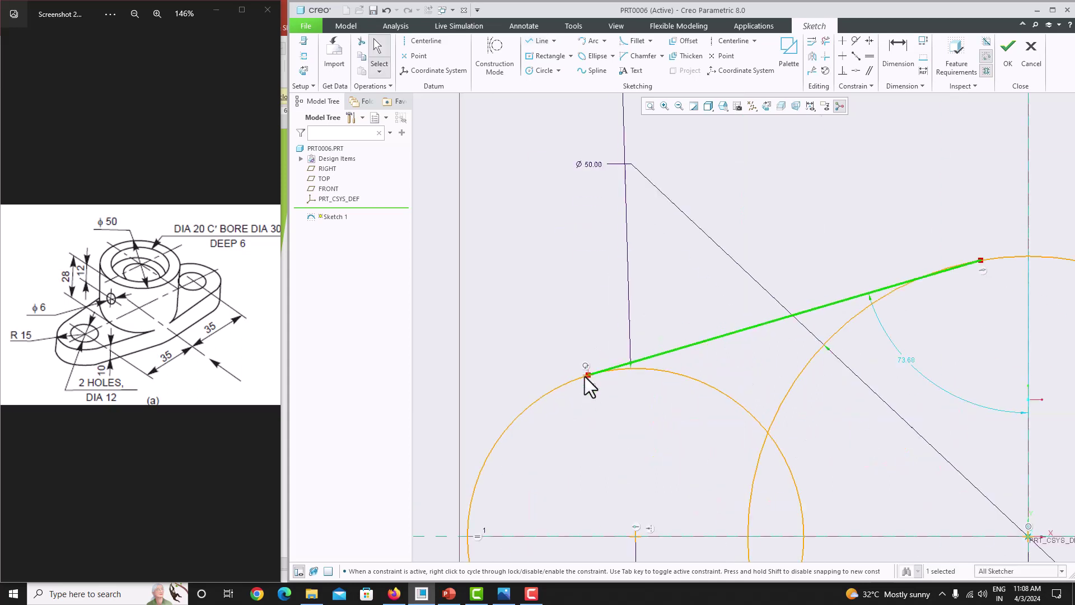
pyautogui.scroll(4, 585, 376)
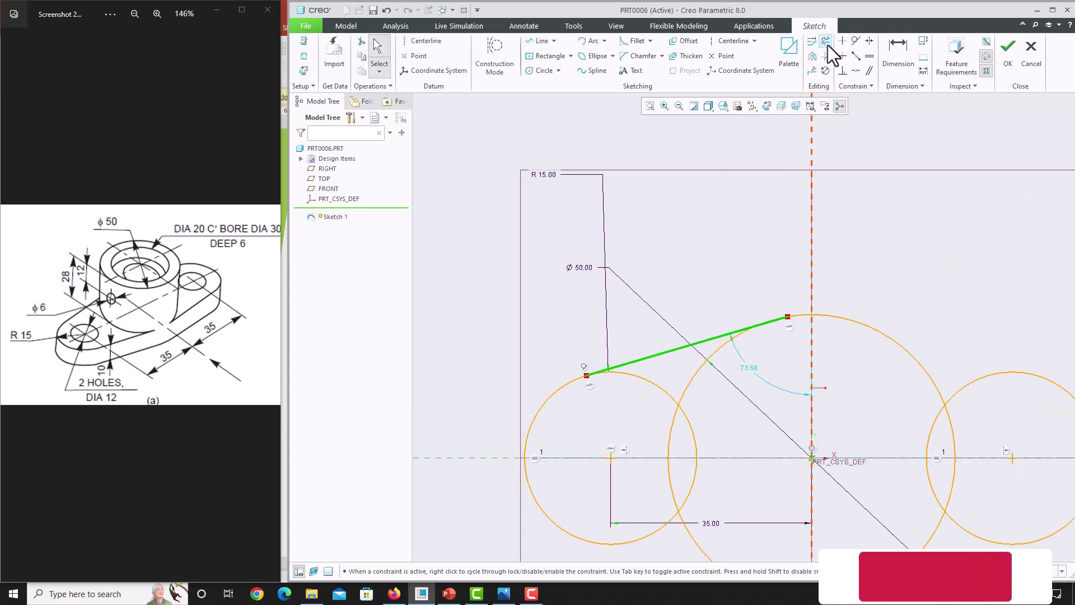
# Make the connecting line tangent to the central 50 mm circle
pyautogui.click(855, 41)
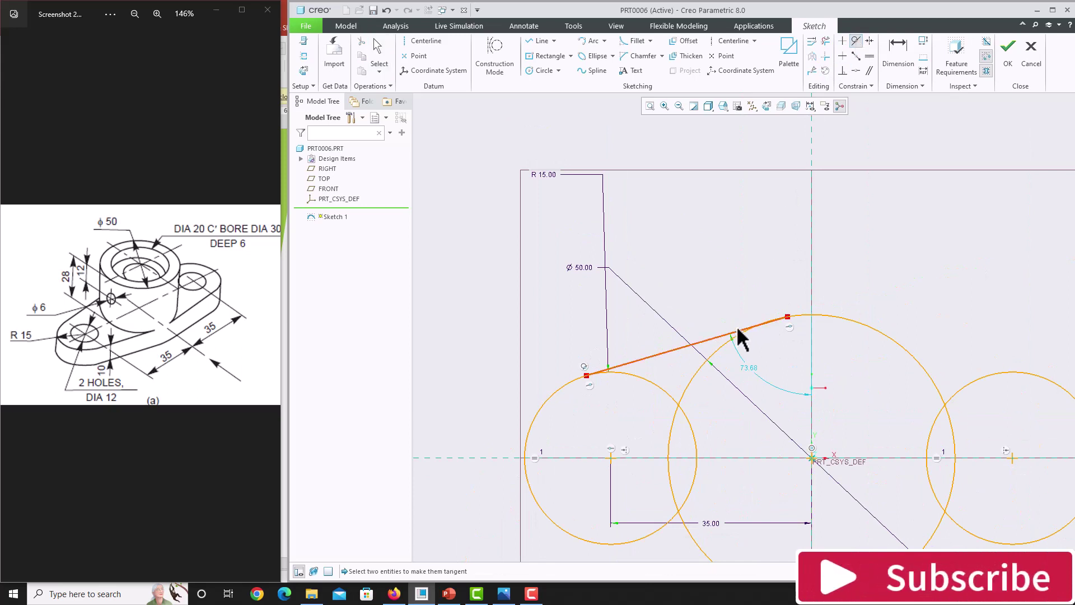
pyautogui.click(726, 342)
pyautogui.click(725, 341)
pyautogui.scroll(3, 683, 305)
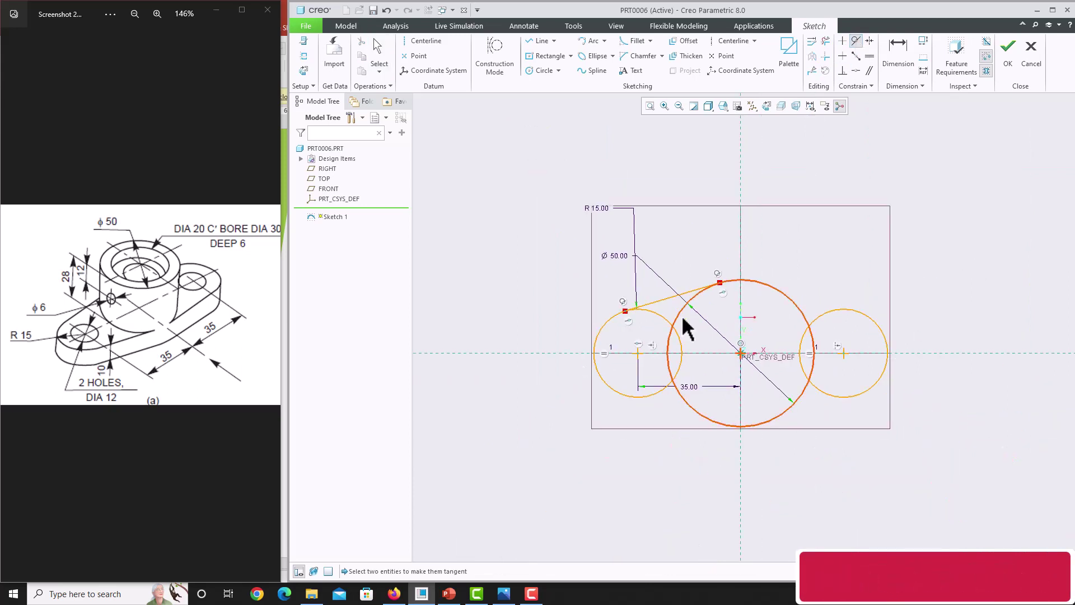
pyautogui.scroll(-1, 681, 325)
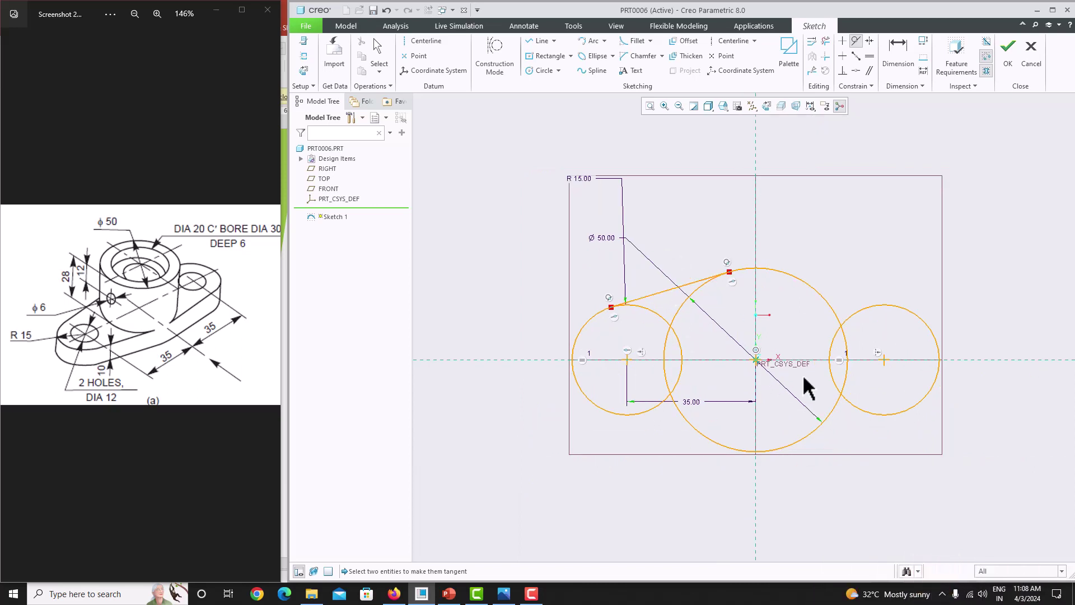
pyautogui.middleClick(846, 244)
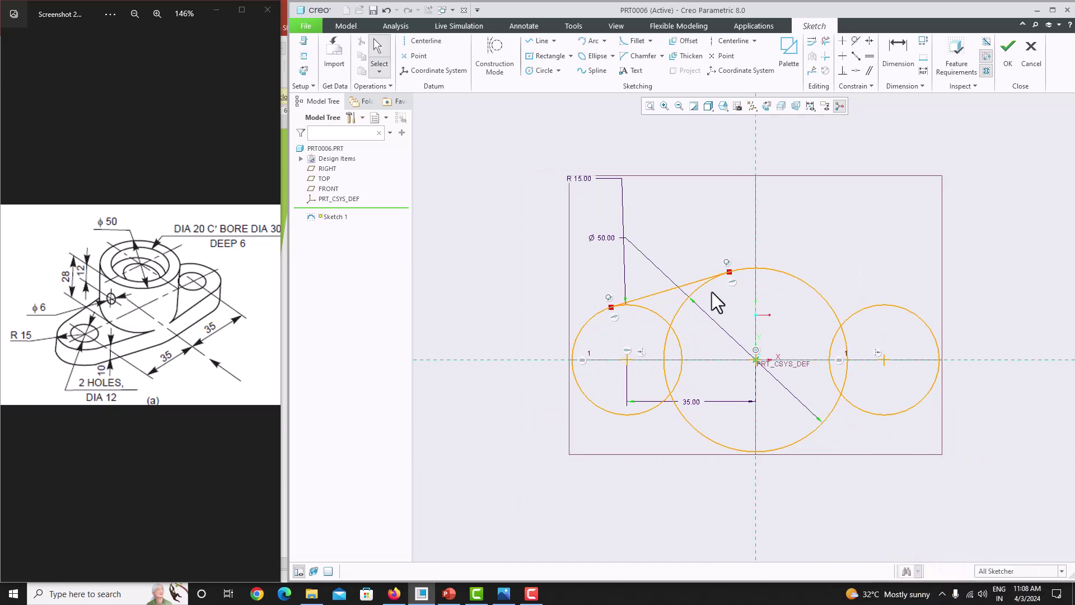
# Mirror the tangent line about the horizontal reference, and mirror both resulting lines about the vertical reference
pyautogui.click(680, 286)
pyautogui.click(811, 57)
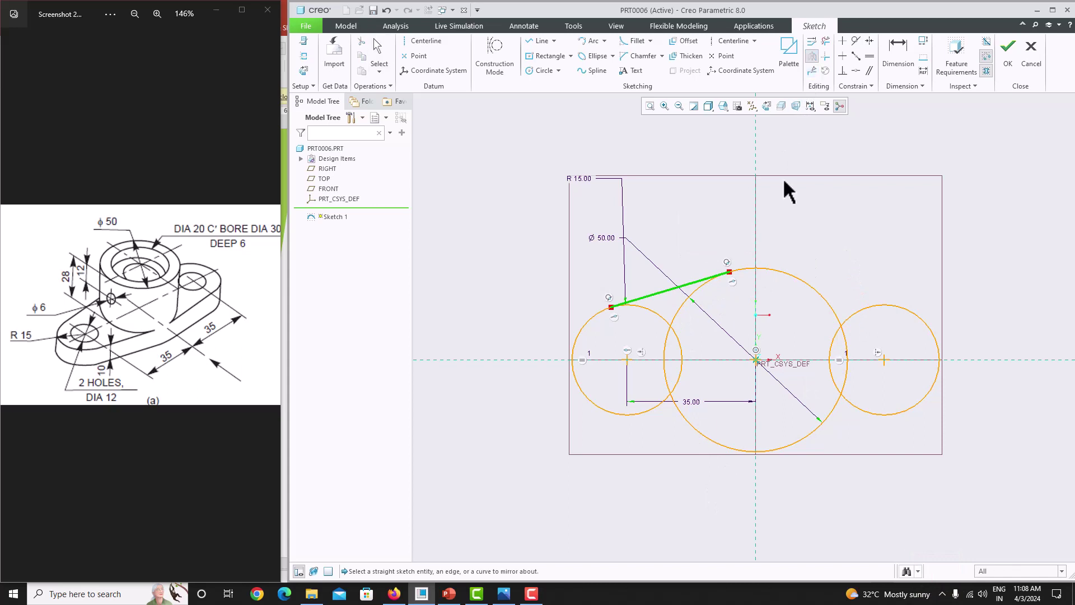
pyautogui.click(720, 363)
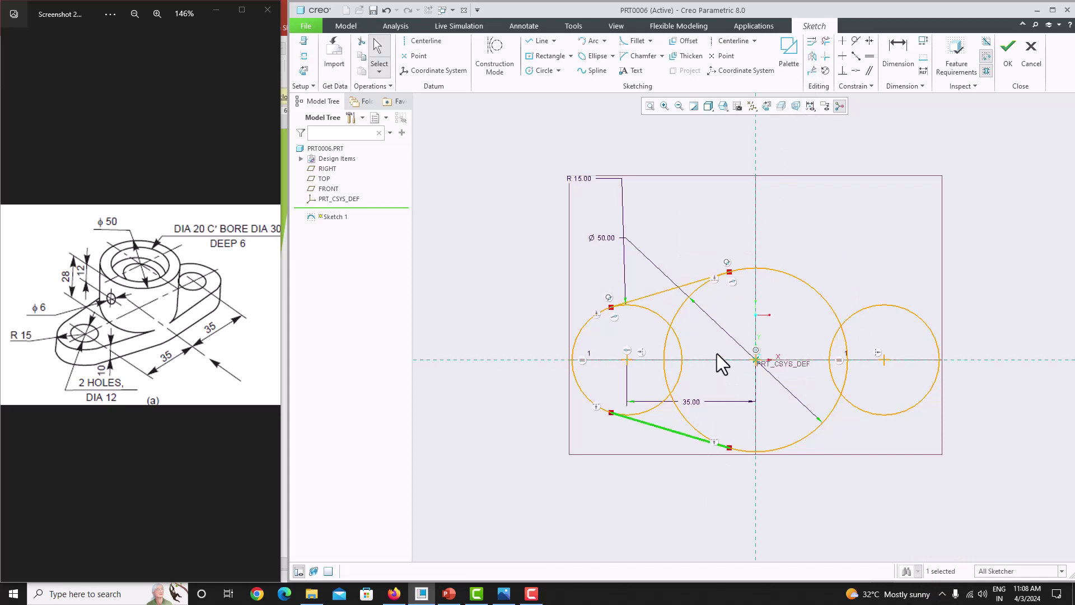
pyautogui.keyDown('ctrl'); pyautogui.click(672, 290); pyautogui.keyUp('ctrl')
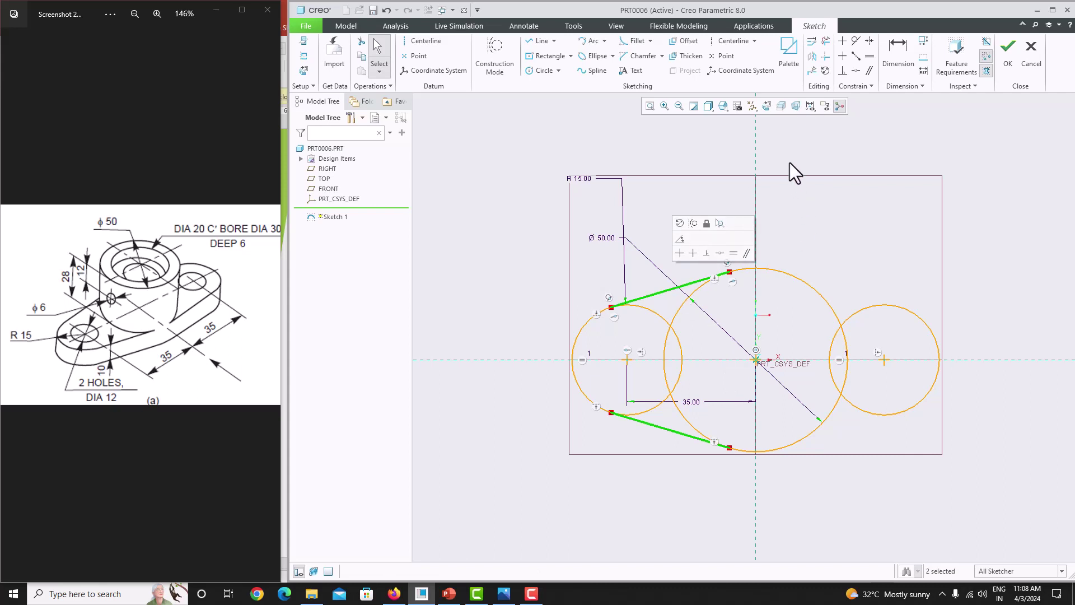
pyautogui.click(813, 56)
pyautogui.click(757, 182)
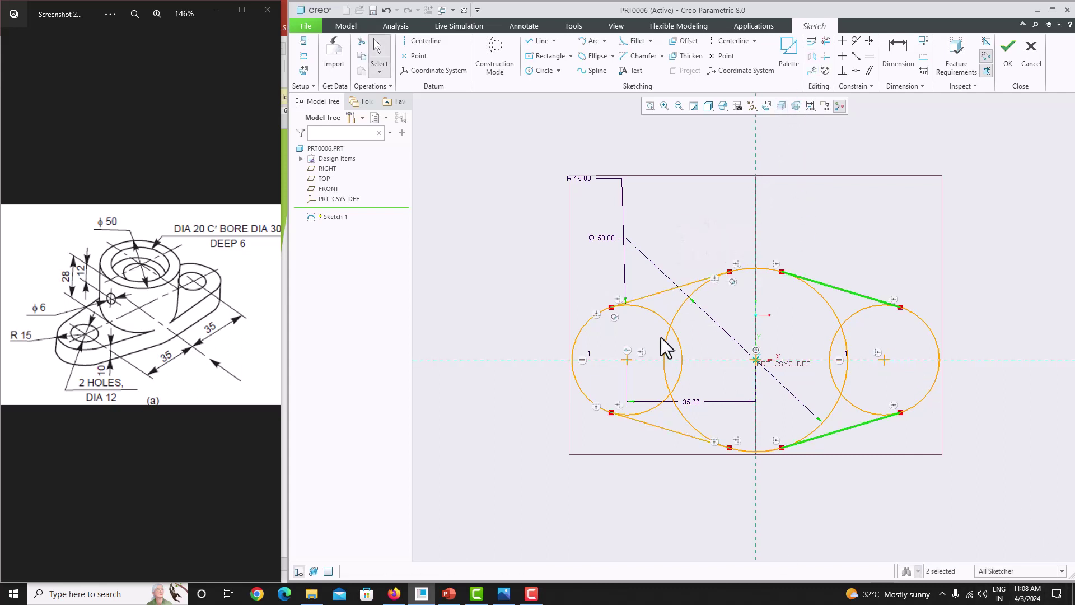
# Trim away the inner arcs of the three circles to leave one closed flange outline, and finish the sketch
pyautogui.click(827, 43)
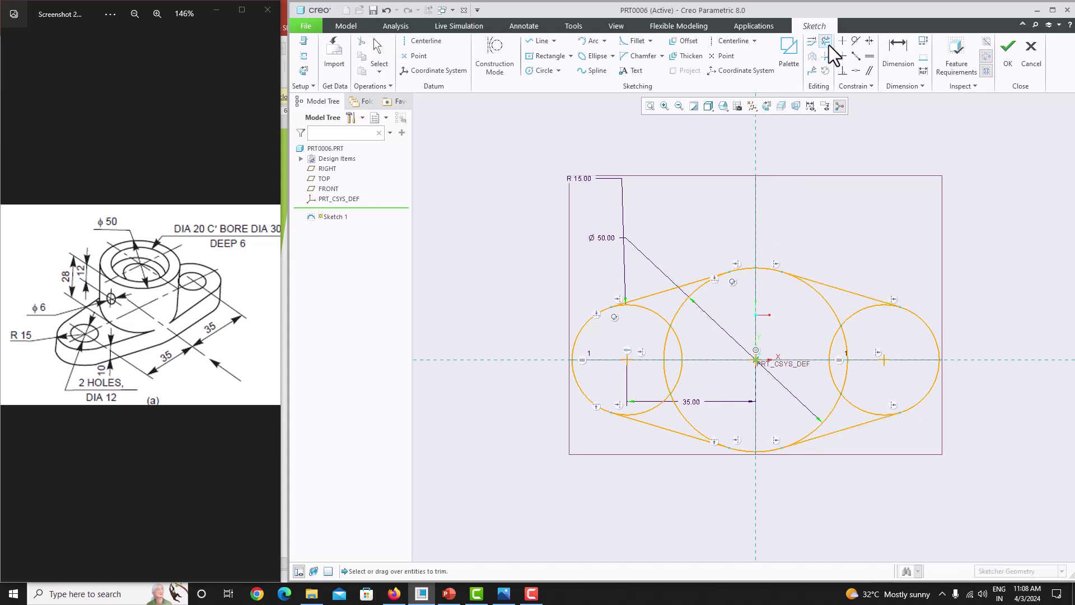
pyautogui.moveTo(622, 325); pyautogui.dragTo(851, 322)
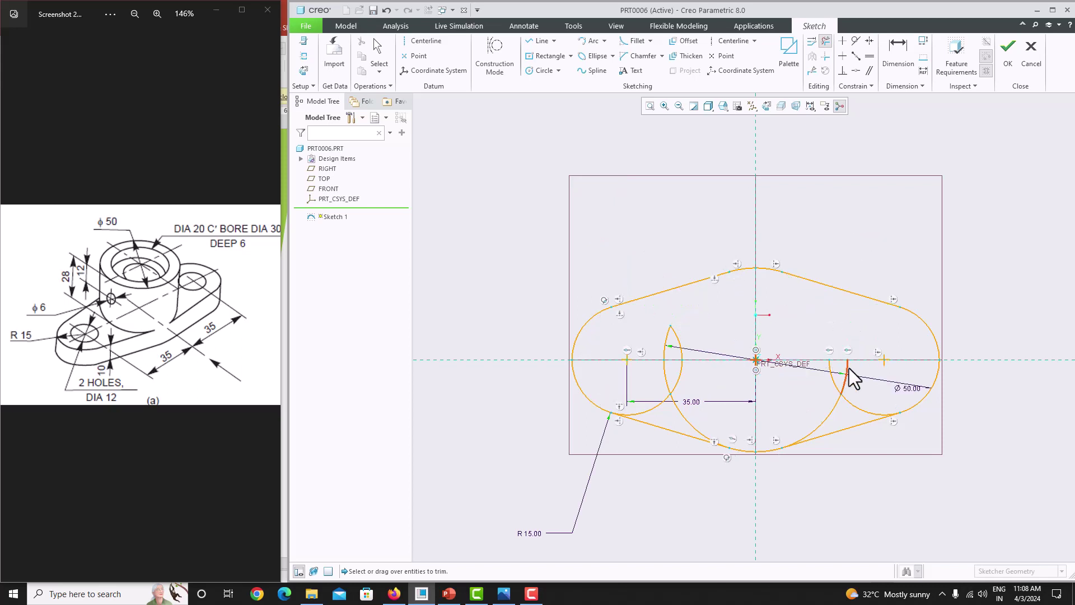
pyautogui.moveTo(827, 384)
pyautogui.mouseDown()
pyautogui.moveTo(881, 413)
pyautogui.moveTo(814, 432)
pyautogui.moveTo(773, 421)
pyautogui.mouseUp()
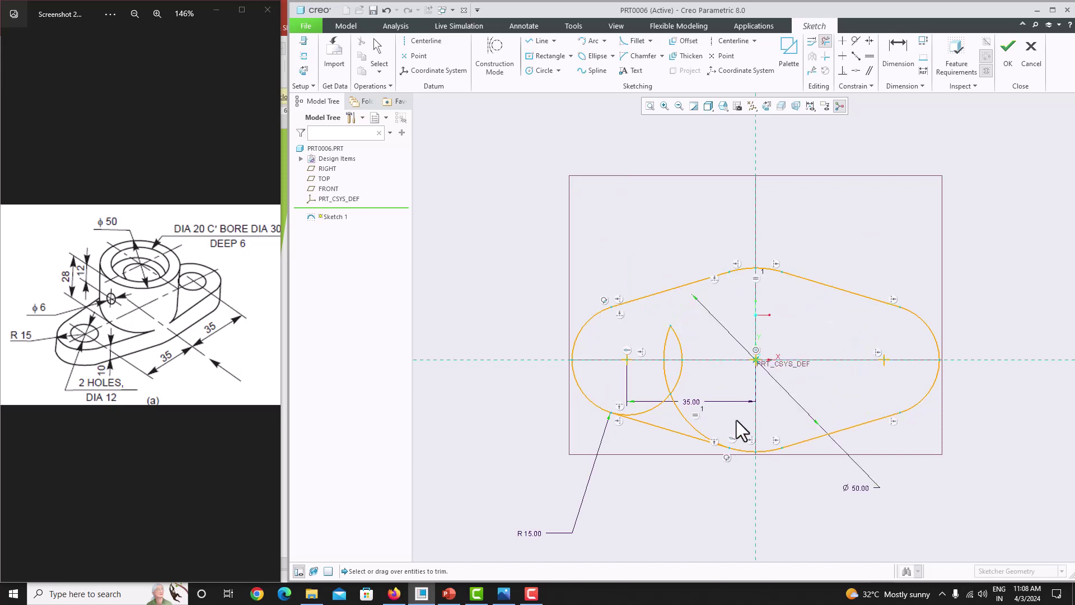
pyautogui.moveTo(641, 374)
pyautogui.mouseDown()
pyautogui.moveTo(681, 365)
pyautogui.moveTo(648, 412)
pyautogui.moveTo(695, 419)
pyautogui.mouseUp()
pyautogui.middleClick(718, 394)
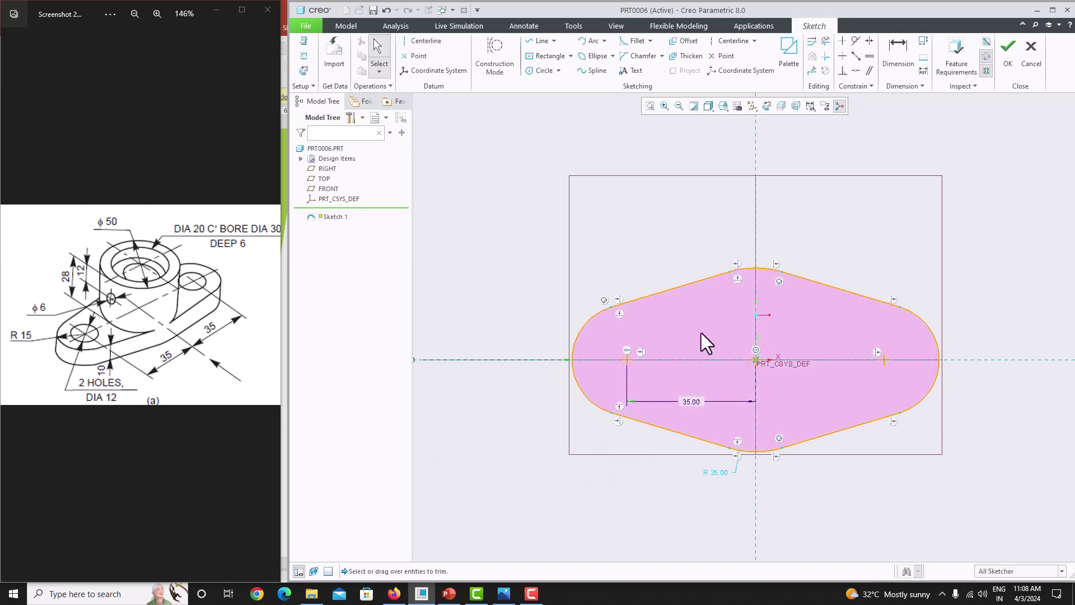
pyautogui.click(1007, 55)
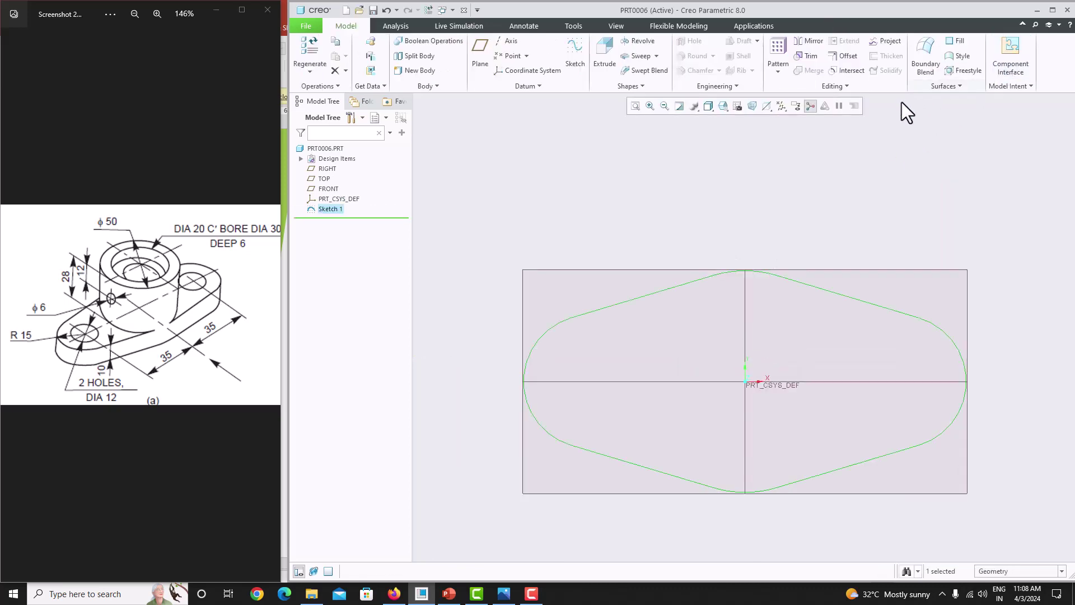
# Extrude the flange outline symmetrically about the sketch plane to a total depth of 10 mm
pyautogui.click(607, 63)
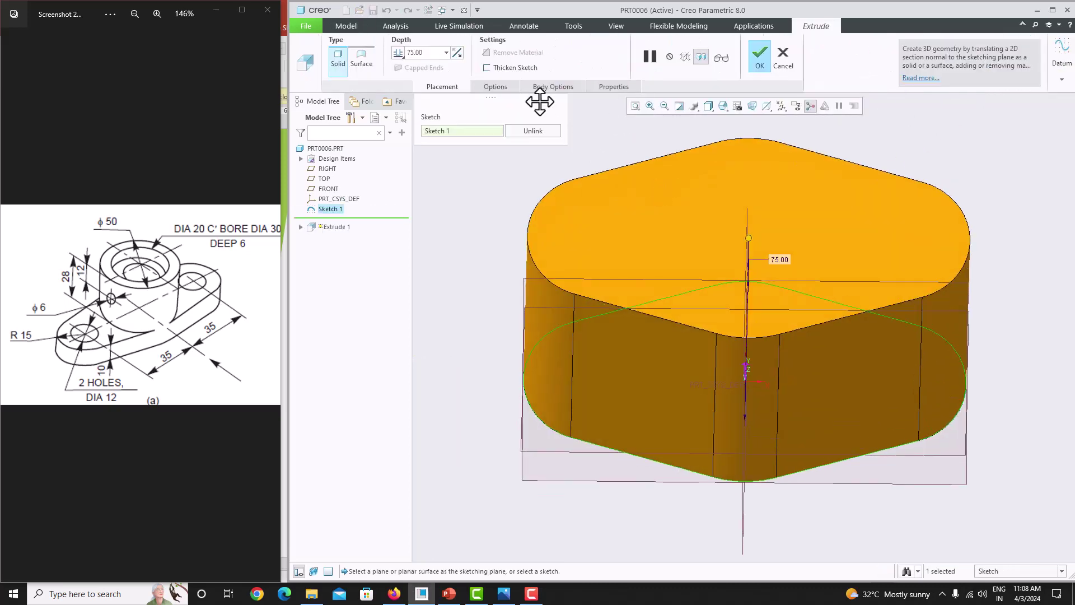
pyautogui.click(395, 52)
pyautogui.click(411, 75)
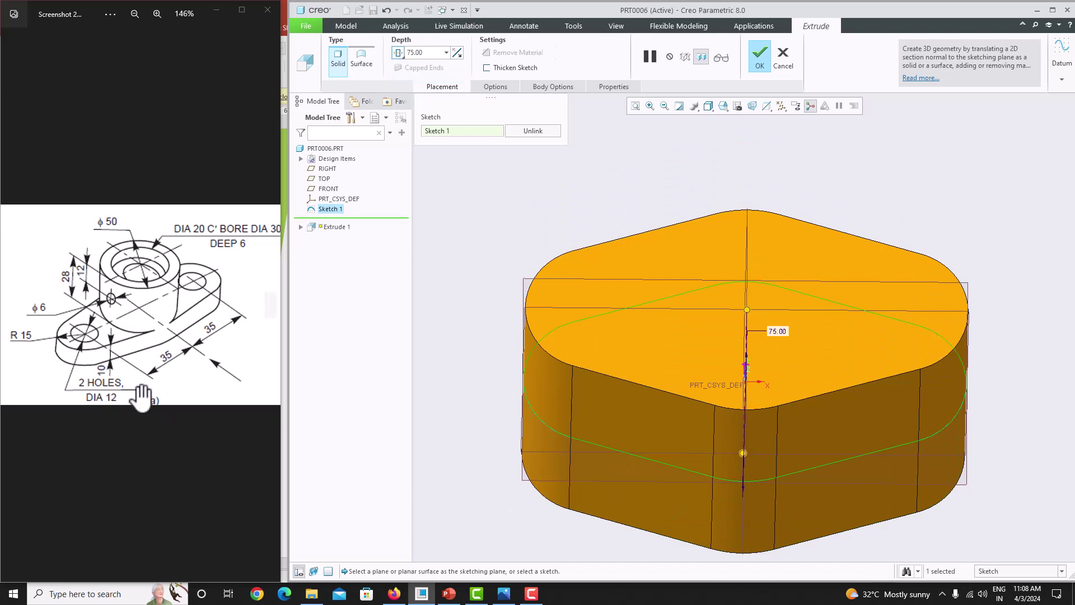
pyautogui.doubleClick(440, 52)
pyautogui.write('1')
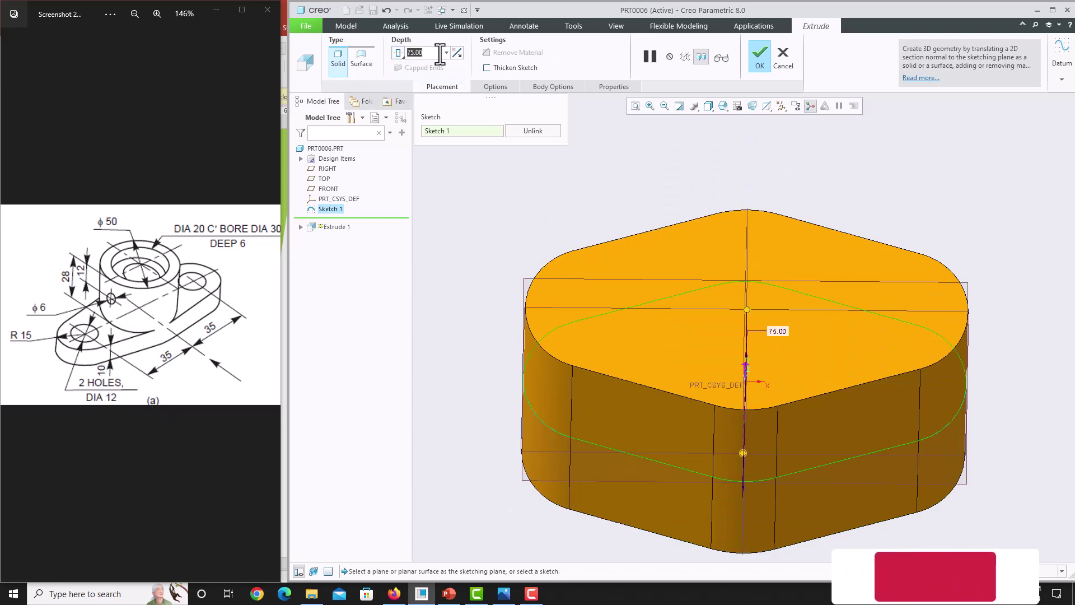
pyautogui.write('0')
pyautogui.press('Return')
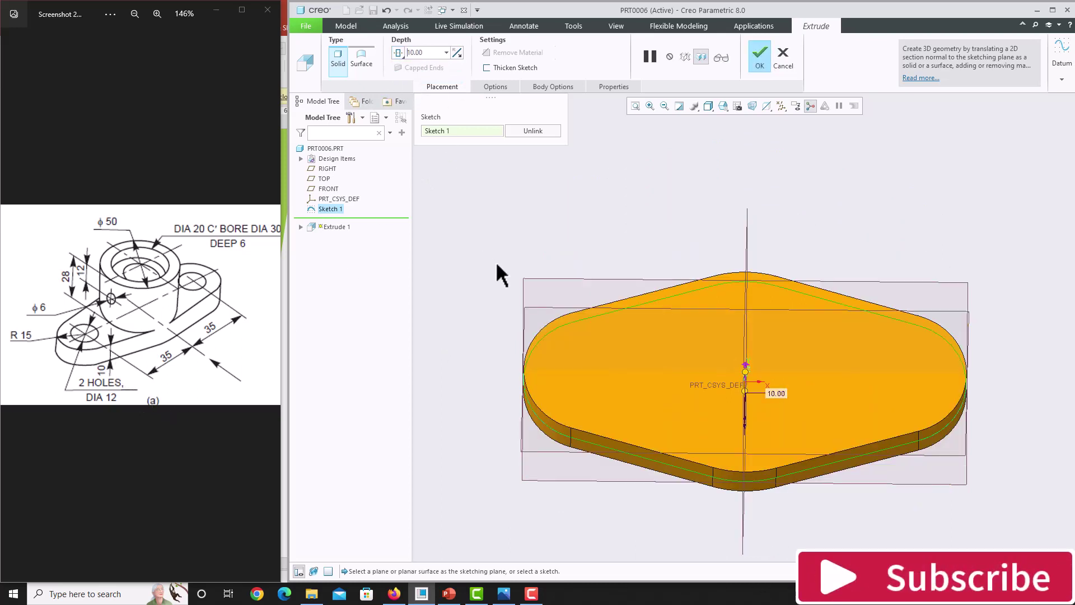
pyautogui.click(762, 58)
# Sketch a 50 mm diameter circle centred on the origin on the flange's upper face
pyautogui.moveTo(737, 178); pyautogui.dragTo(705, 226, button='middle')
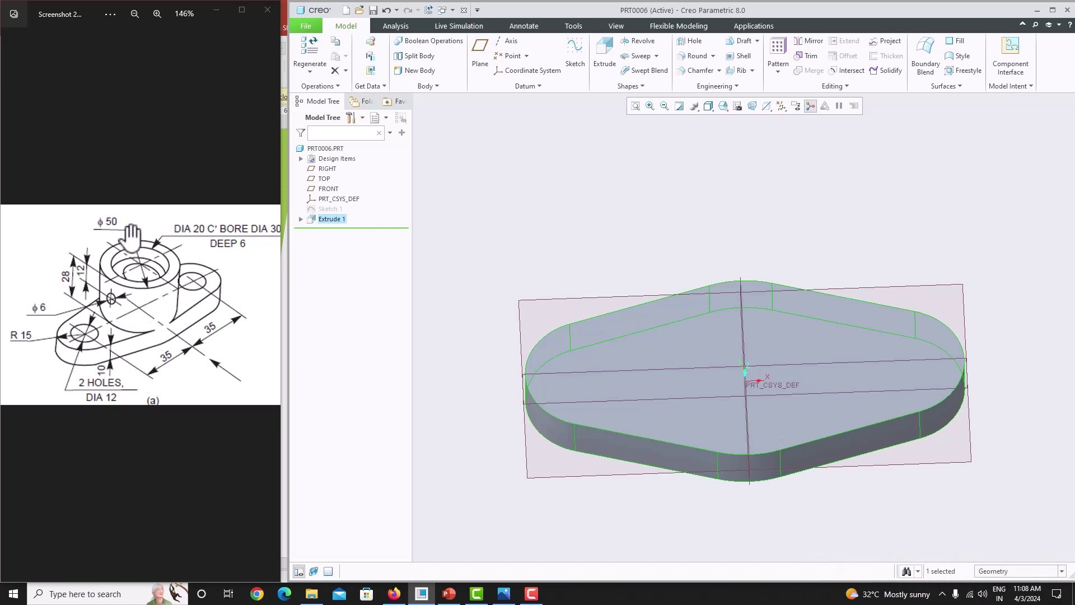
pyautogui.click(657, 333)
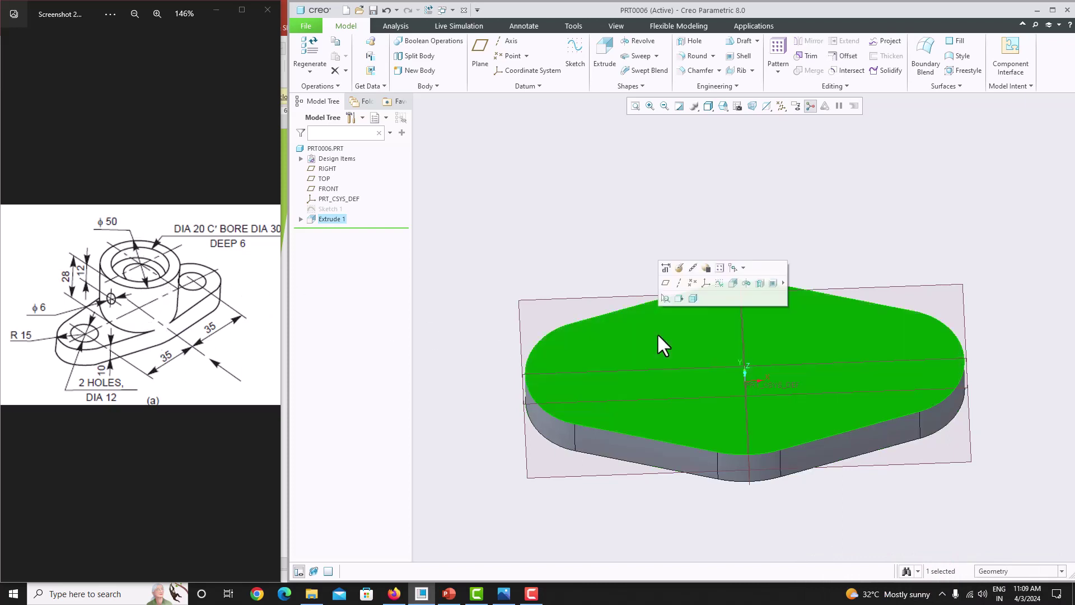
pyautogui.click(574, 62)
pyautogui.click(765, 109)
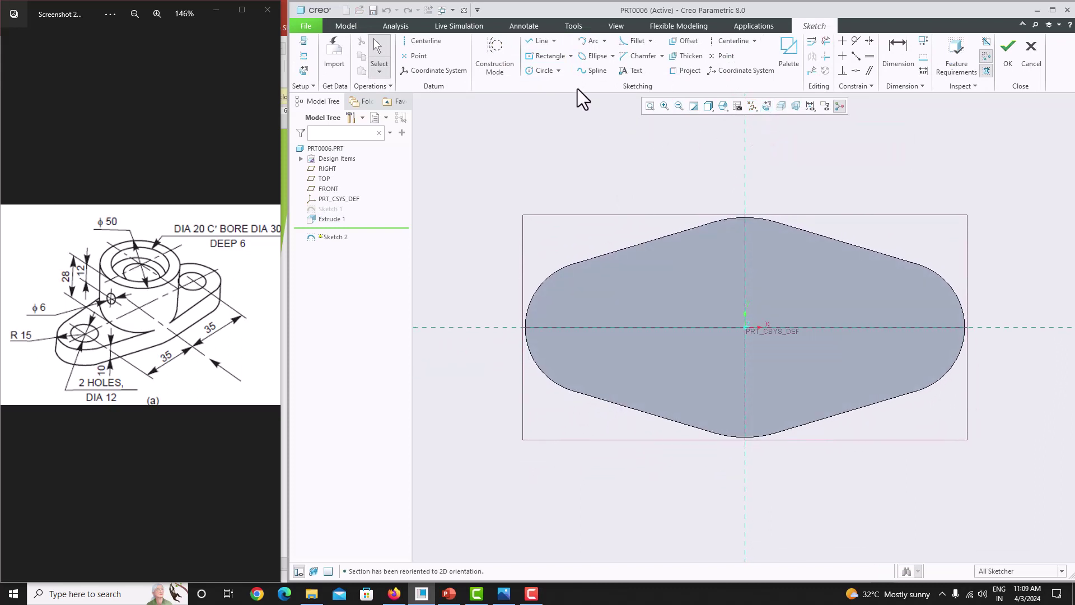
pyautogui.click(539, 71)
pyautogui.click(744, 327)
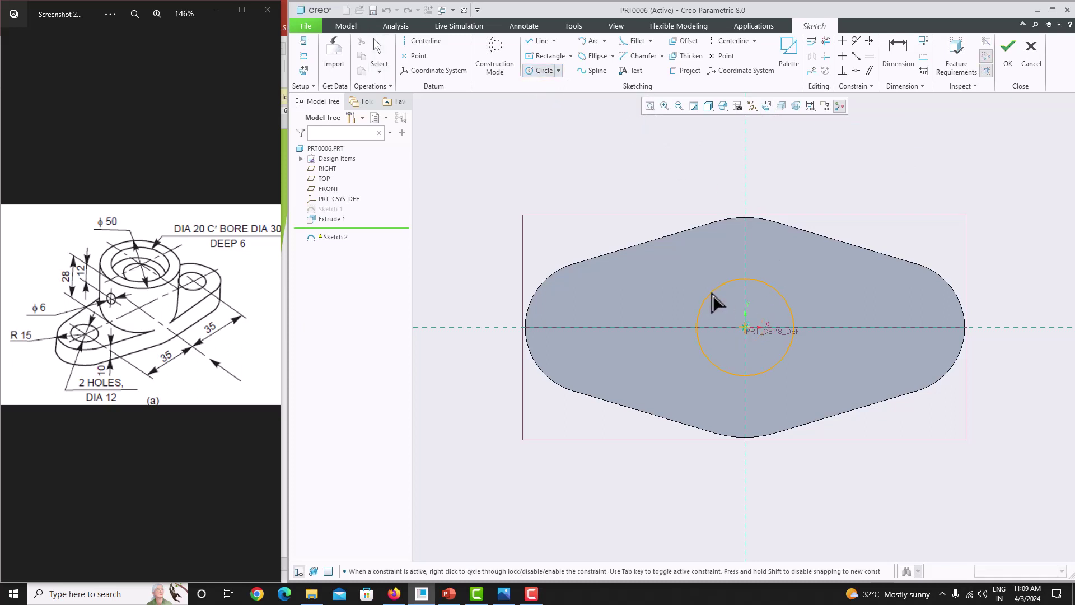
pyautogui.click(695, 274)
pyautogui.write('50')
pyautogui.press('Return')
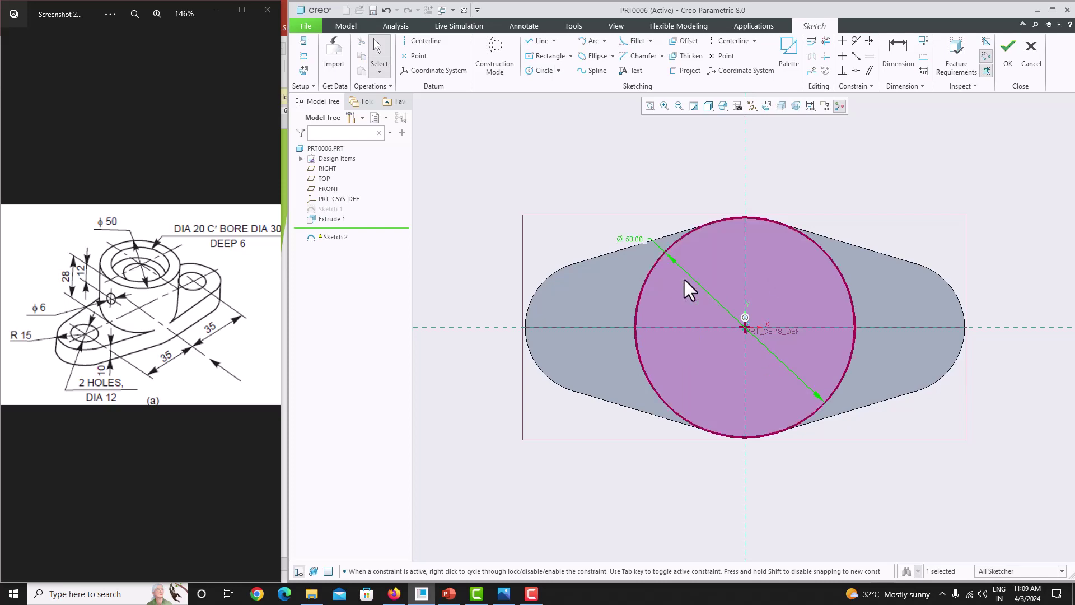
pyautogui.click(1007, 72)
# Extrude the 50 mm circle 28 mm upward from the flange as a solid boss
pyautogui.click(609, 53)
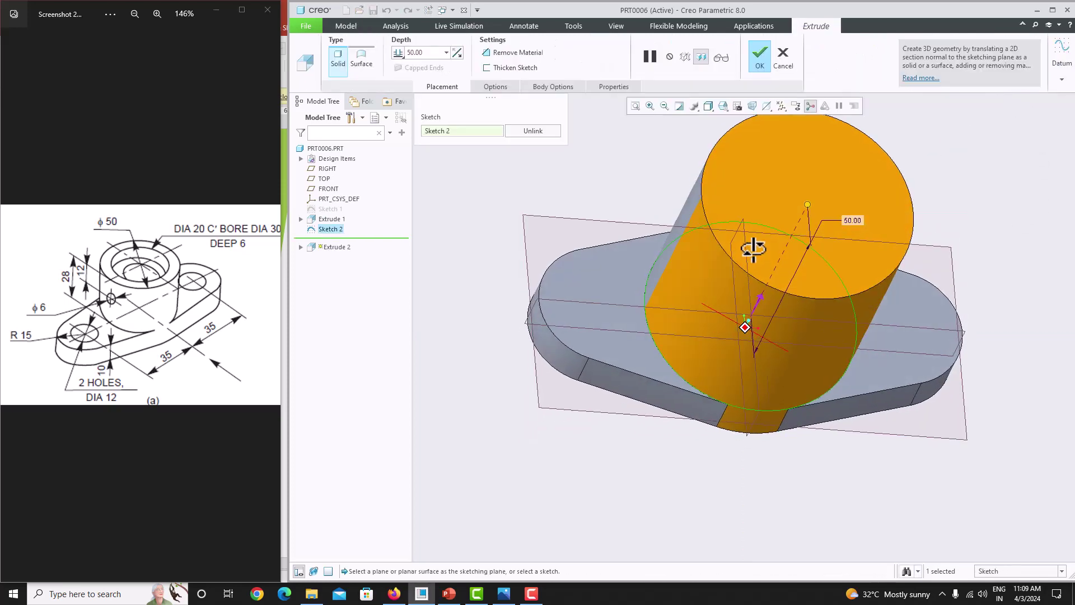
pyautogui.moveTo(752, 250); pyautogui.dragTo(739, 247, button='middle')
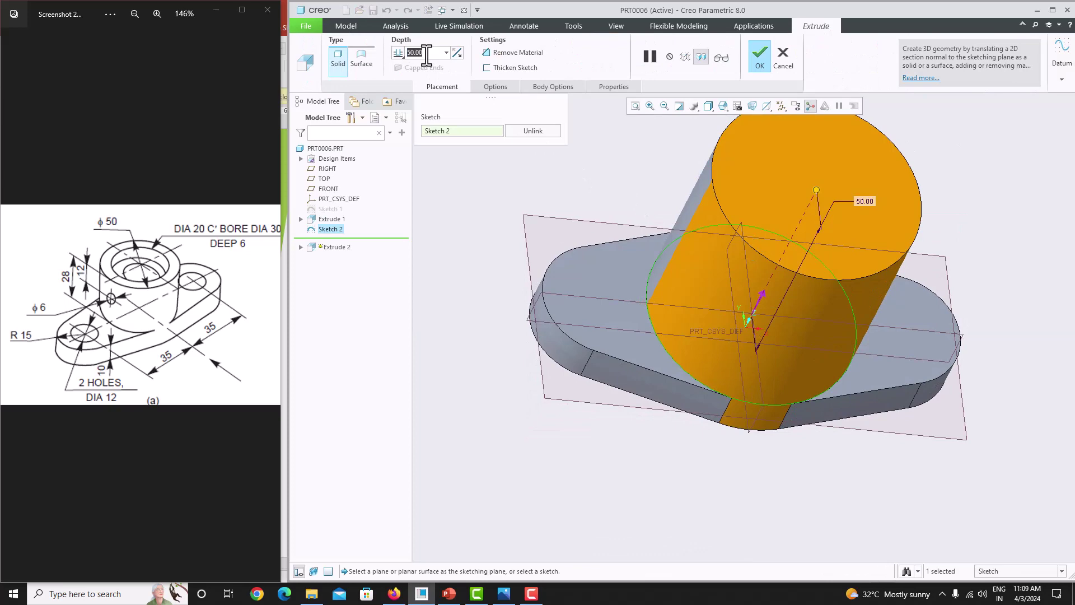
pyautogui.write('28')
pyautogui.press('Return')
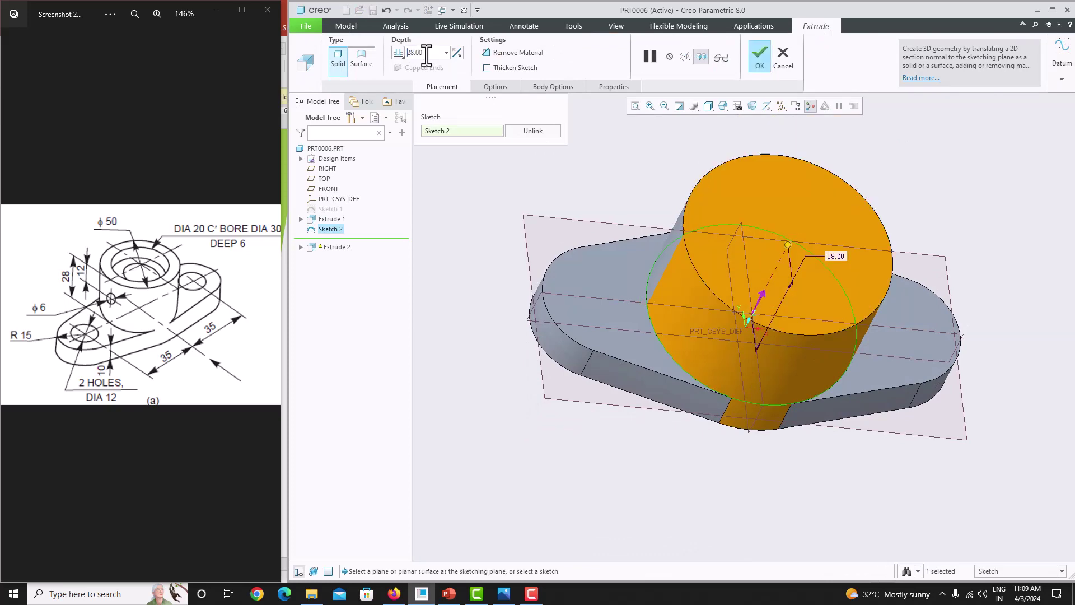
pyautogui.middleClick(565, 216)
# Start a sketch on the flange's upper face and add both rounded end surfaces as sketch references
pyautogui.moveTo(766, 454); pyautogui.dragTo(745, 424, button='middle')
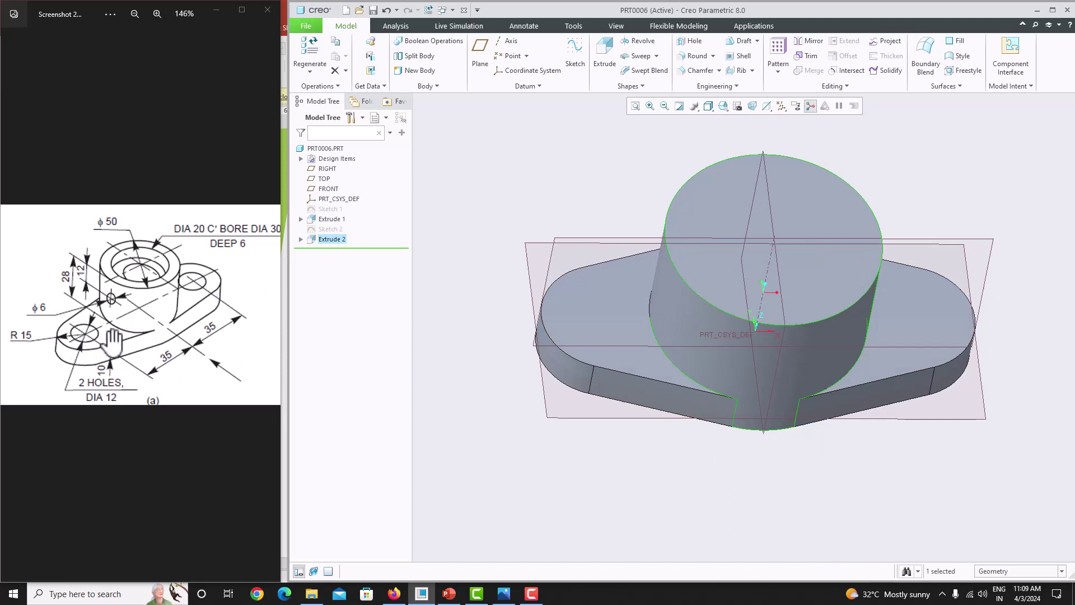
pyautogui.click(566, 327)
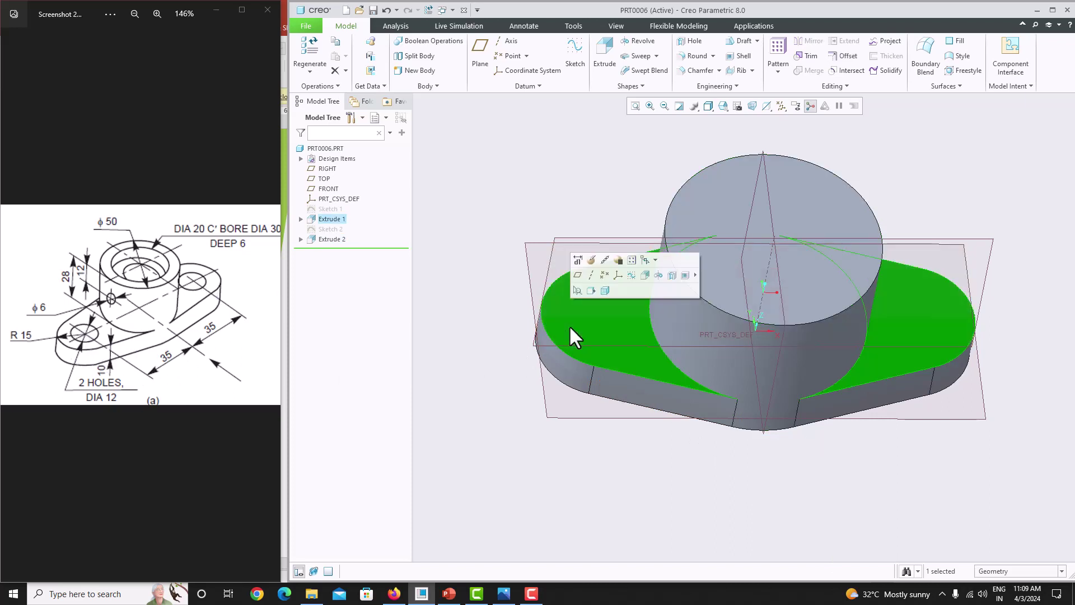
pyautogui.click(573, 56)
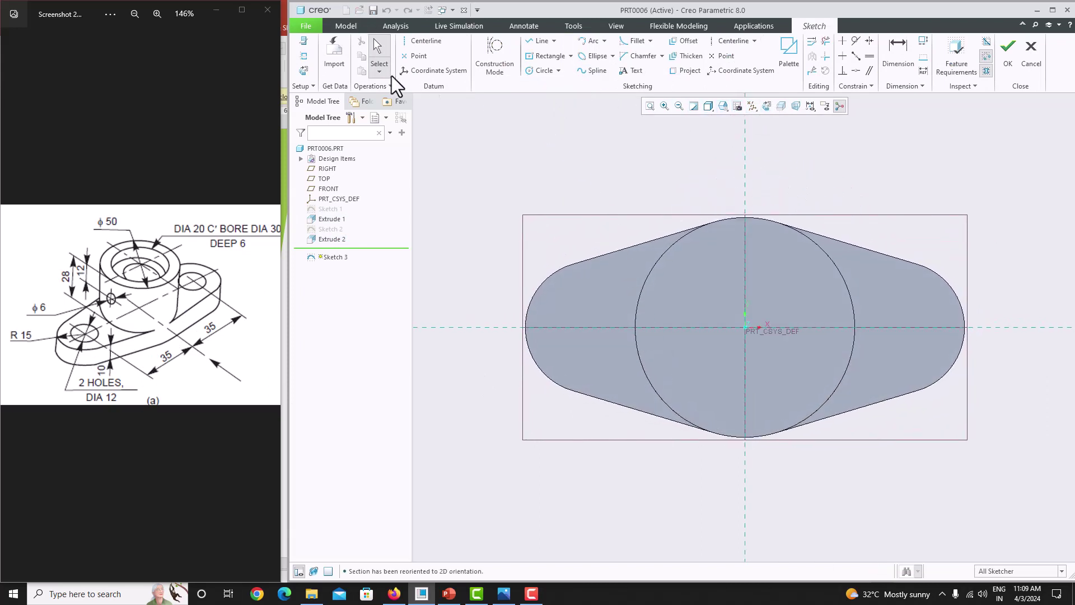
pyautogui.click(301, 56)
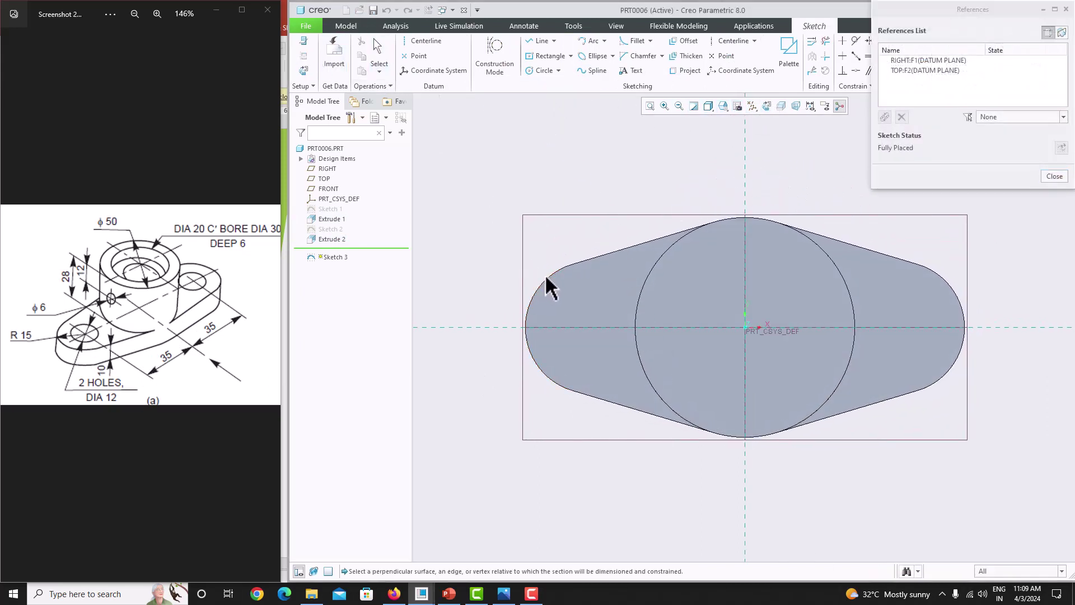
pyautogui.click(962, 302)
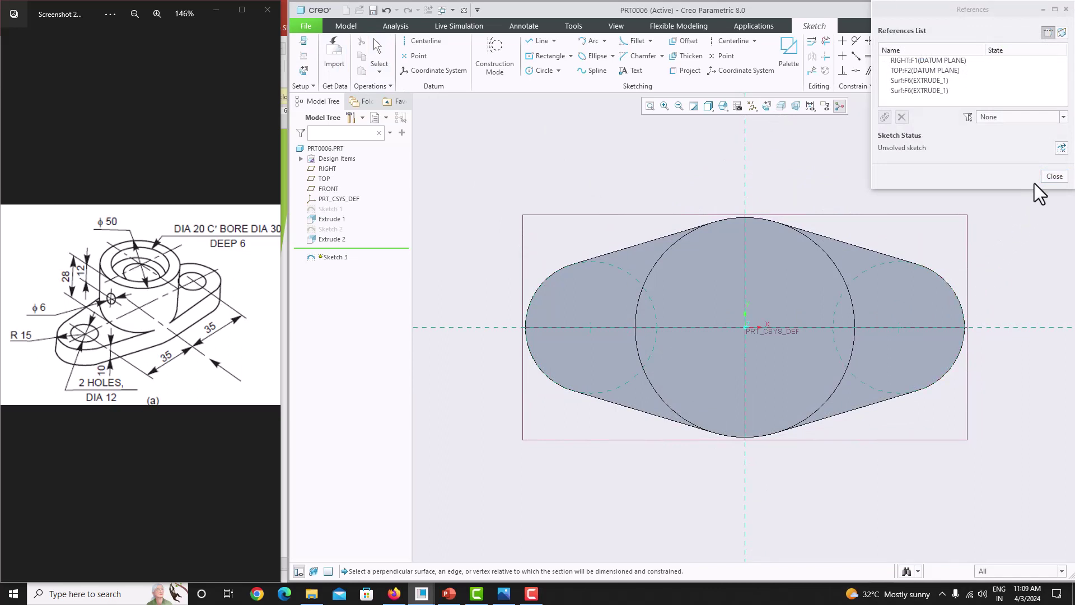
pyautogui.click(1053, 176)
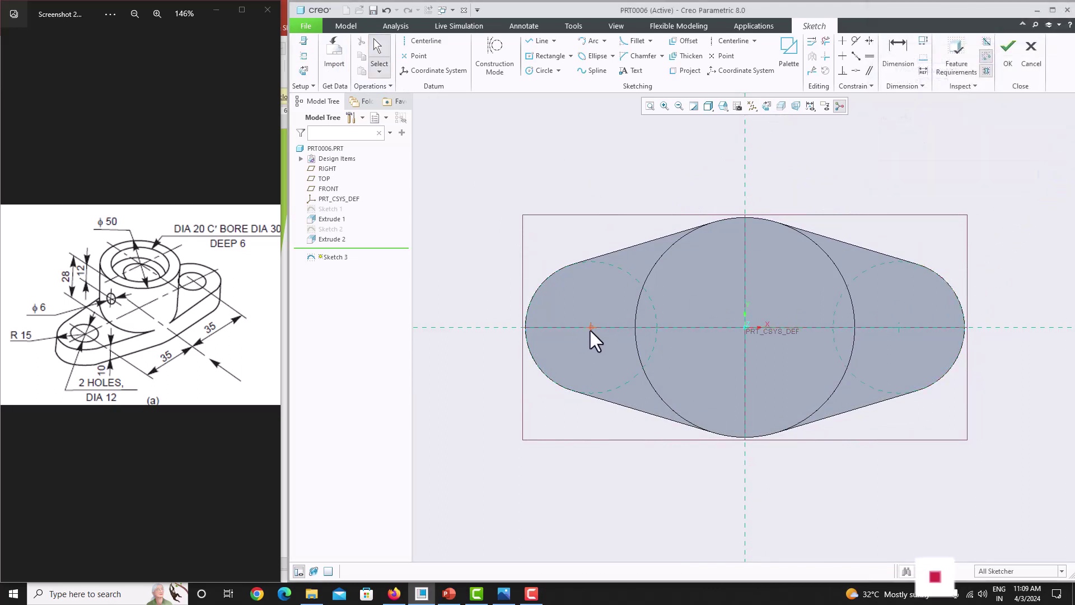
# Sketch a 12 mm diameter circle concentric with the flange's left rounded end
pyautogui.click(541, 70)
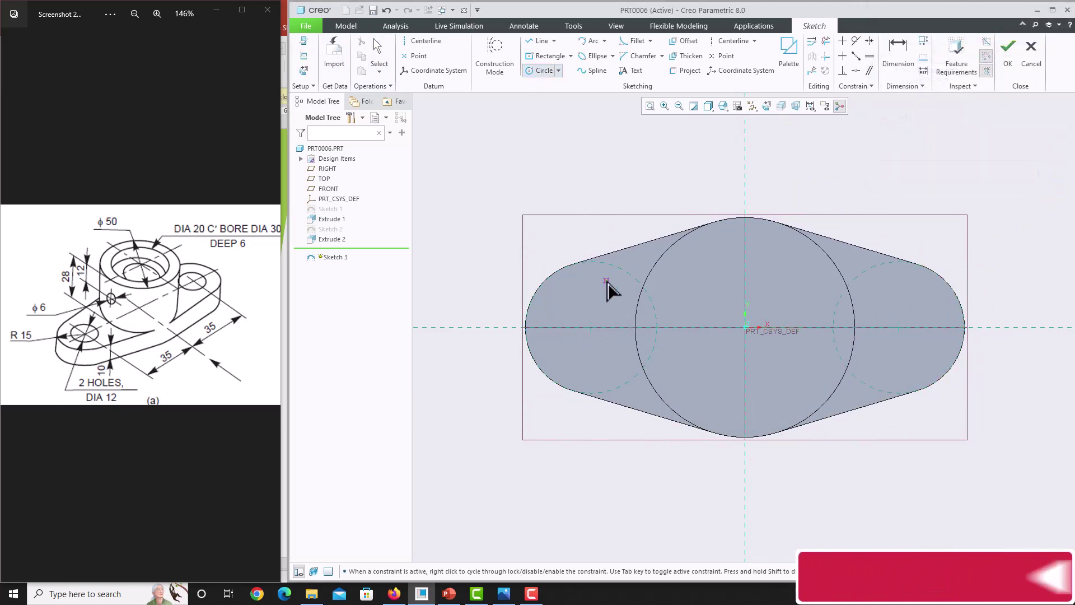
pyautogui.click(591, 327)
pyautogui.click(626, 311)
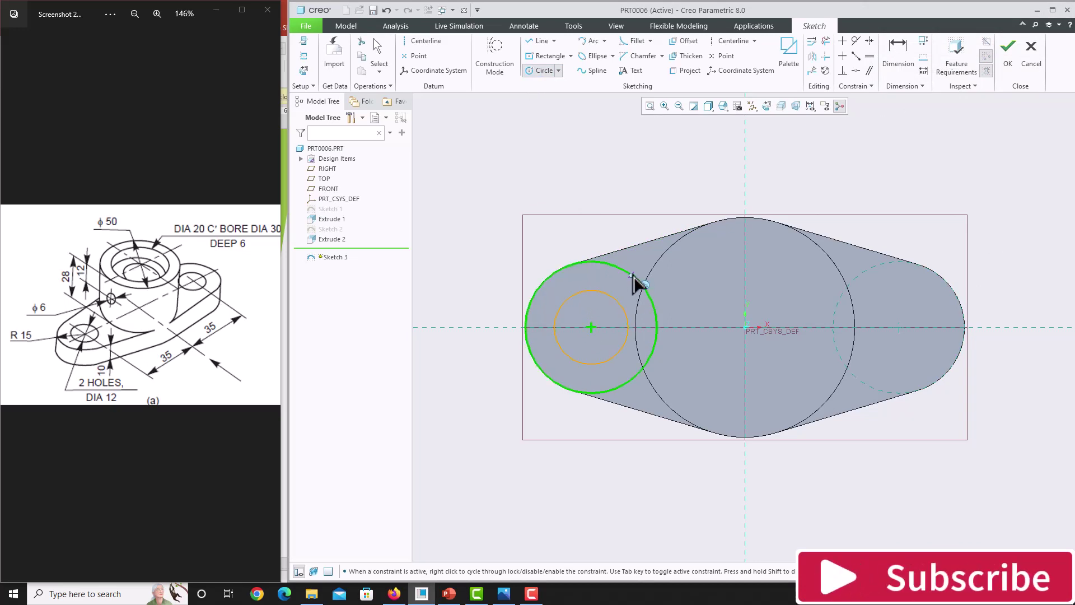
pyautogui.middleClick(621, 283)
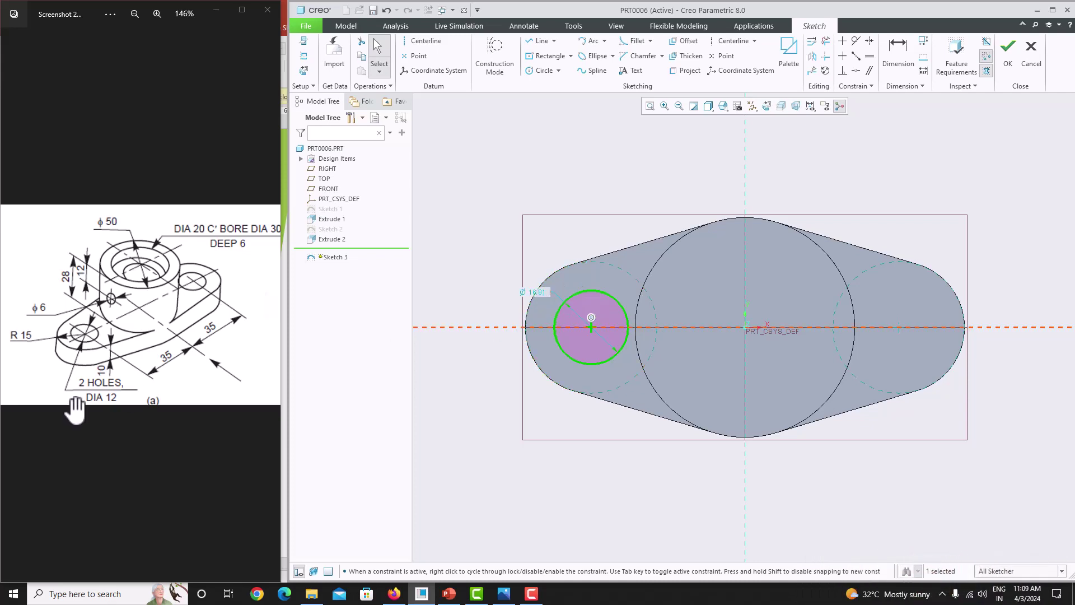
pyautogui.doubleClick(541, 293)
pyautogui.write('12')
pyautogui.press('Return')
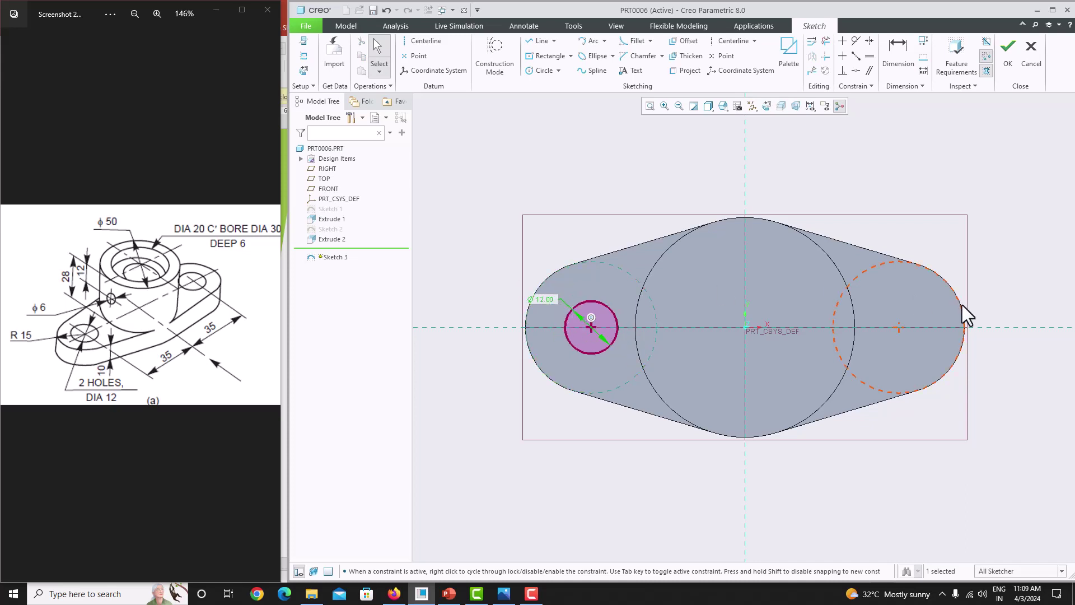
# Mirror the 12 mm circle about the vertical reference onto the opposite rounded end and finish the sketch
pyautogui.click(689, 180)
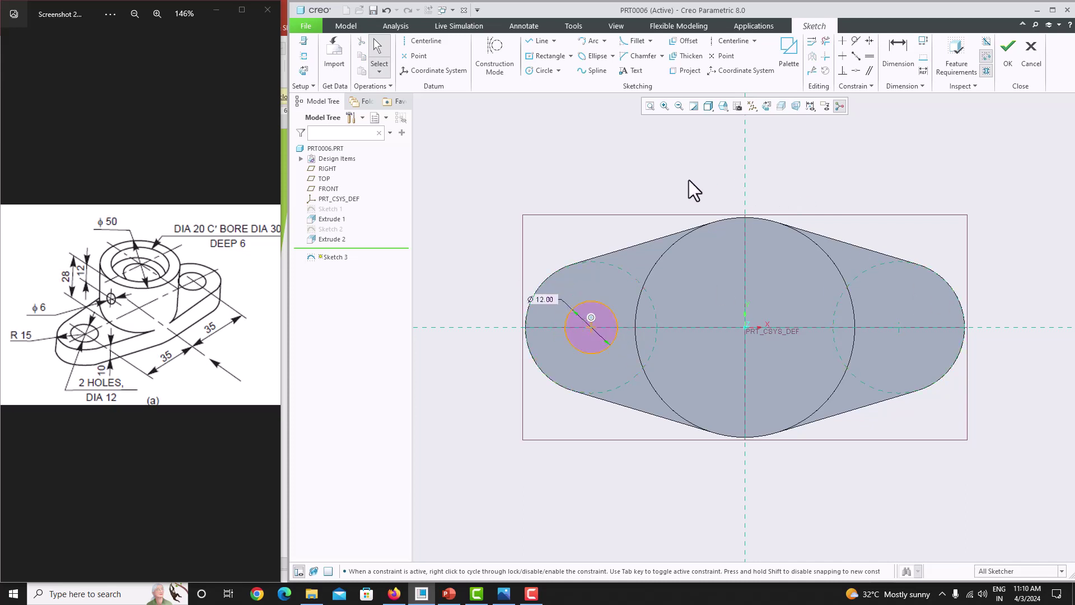
pyautogui.click(608, 306)
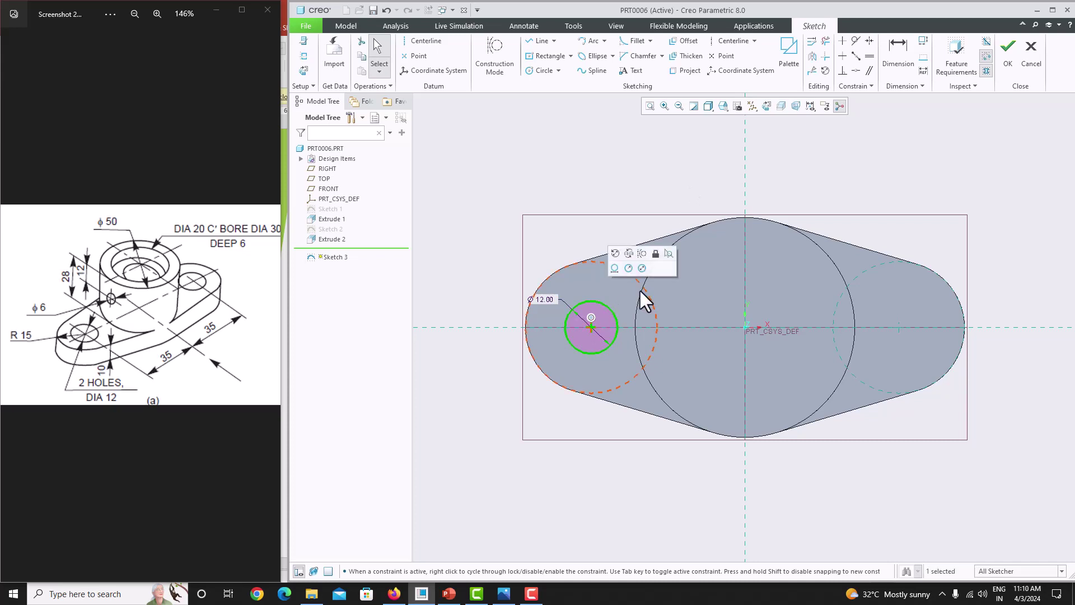
pyautogui.click(813, 57)
pyautogui.click(749, 245)
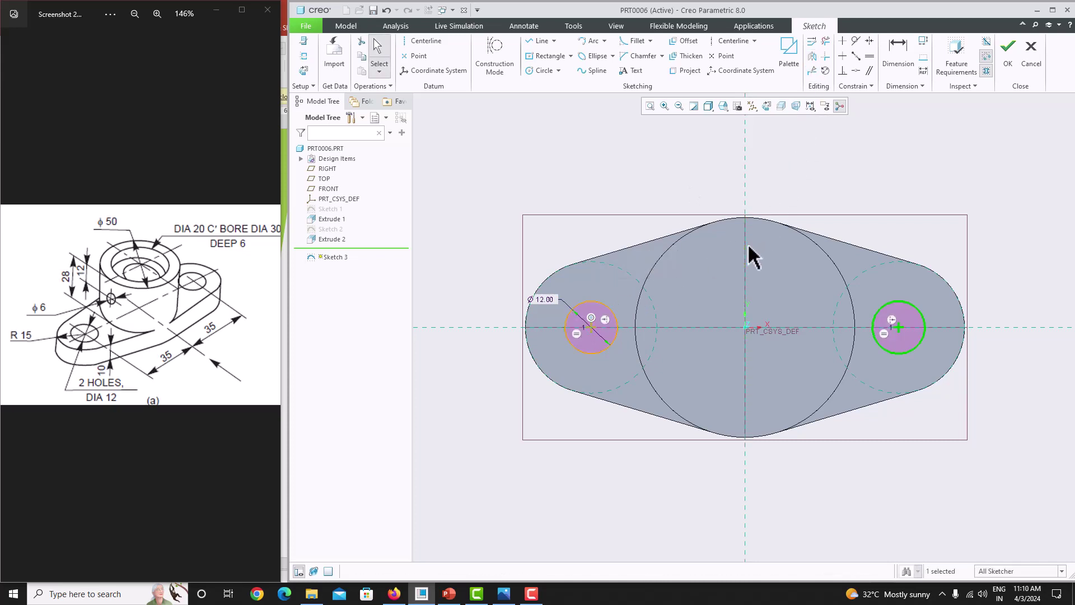
pyautogui.click(1009, 64)
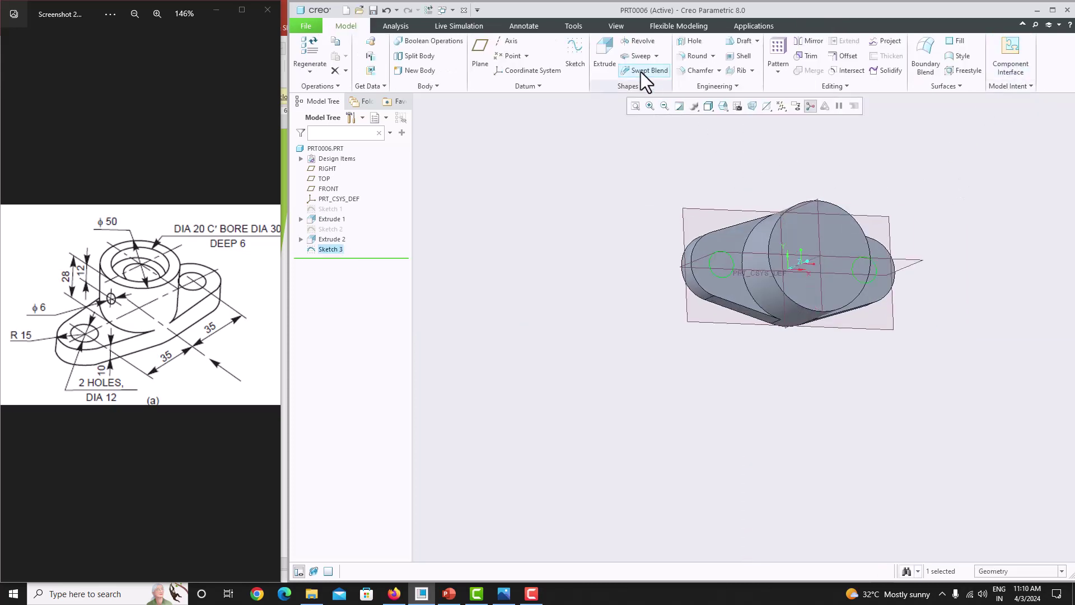
# Extrude the two 12 mm circles through the flange as a material-removing cut with the To Next depth option
pyautogui.click(604, 50)
pyautogui.click(797, 265)
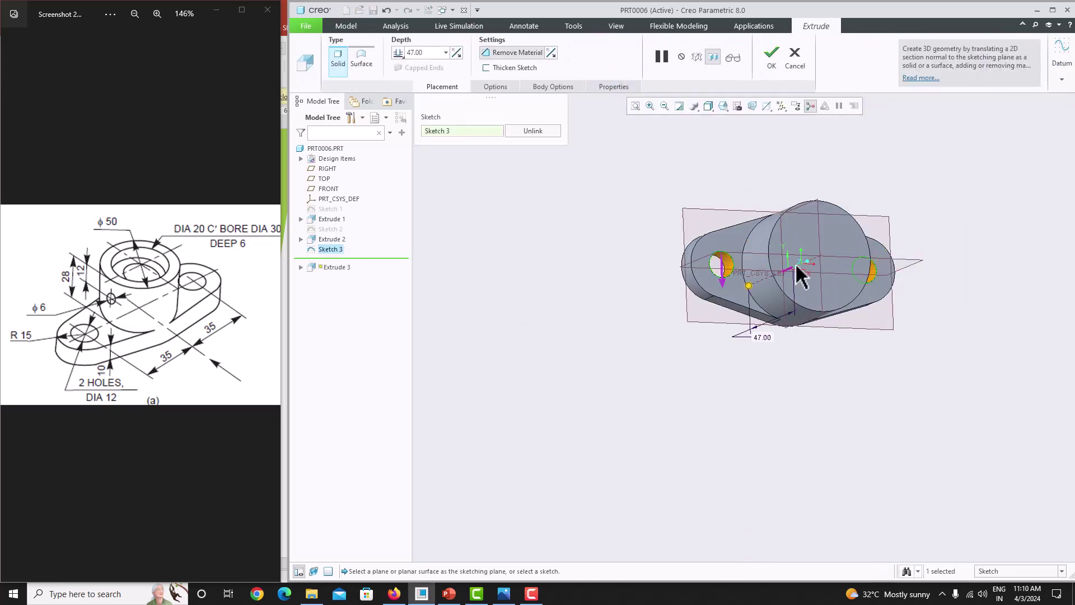
pyautogui.click(399, 53)
pyautogui.click(452, 91)
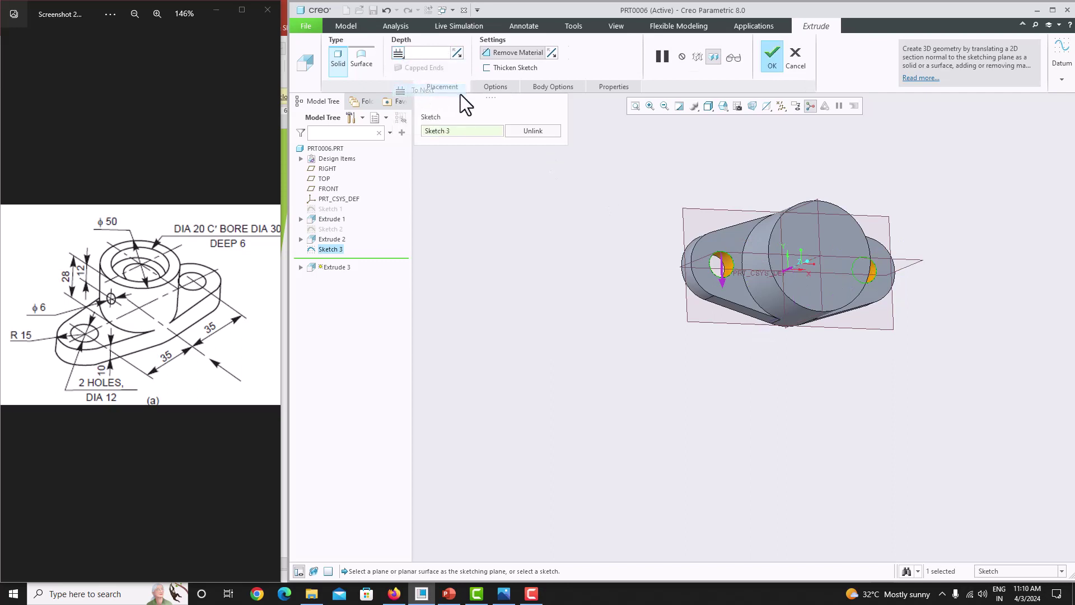
pyautogui.click(772, 56)
# Start a Hole feature on the boss's top face and place it coaxially on the boss axis
pyautogui.moveTo(784, 201); pyautogui.dragTo(782, 206, button='middle')
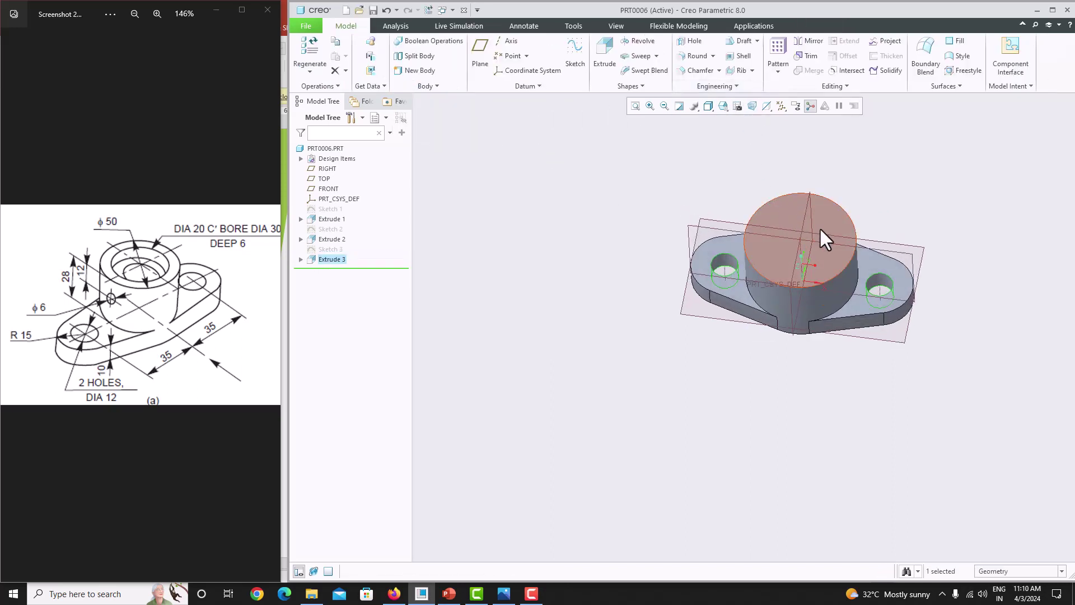
pyautogui.moveTo(816, 332)
pyautogui.mouseDown(button='middle')
pyautogui.moveTo(847, 318)
pyautogui.moveTo(823, 247)
pyautogui.mouseUp(button='middle')
pyautogui.scroll(3, 815, 255)
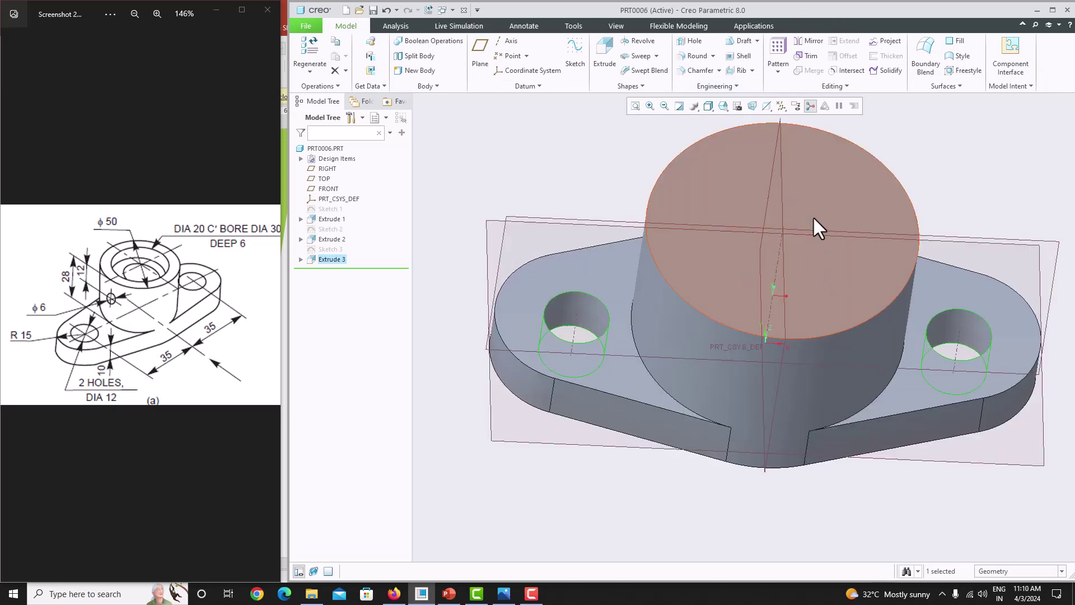
pyautogui.moveTo(223, 293)
pyautogui.mouseDown()
pyautogui.moveTo(196, 294)
pyautogui.moveTo(163, 268)
pyautogui.mouseUp()
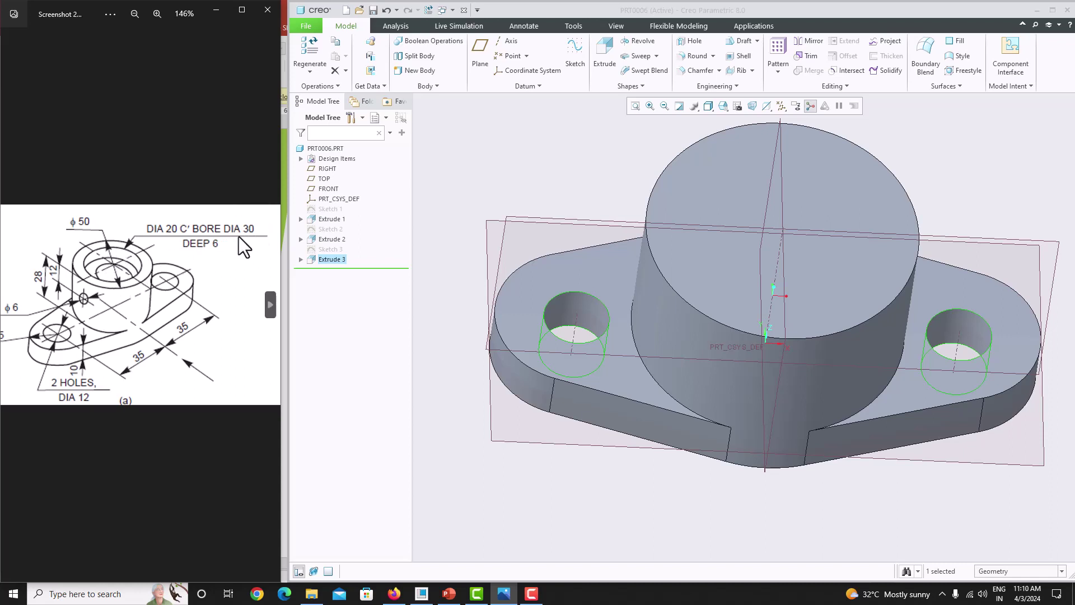
pyautogui.click(686, 40)
pyautogui.click(829, 184)
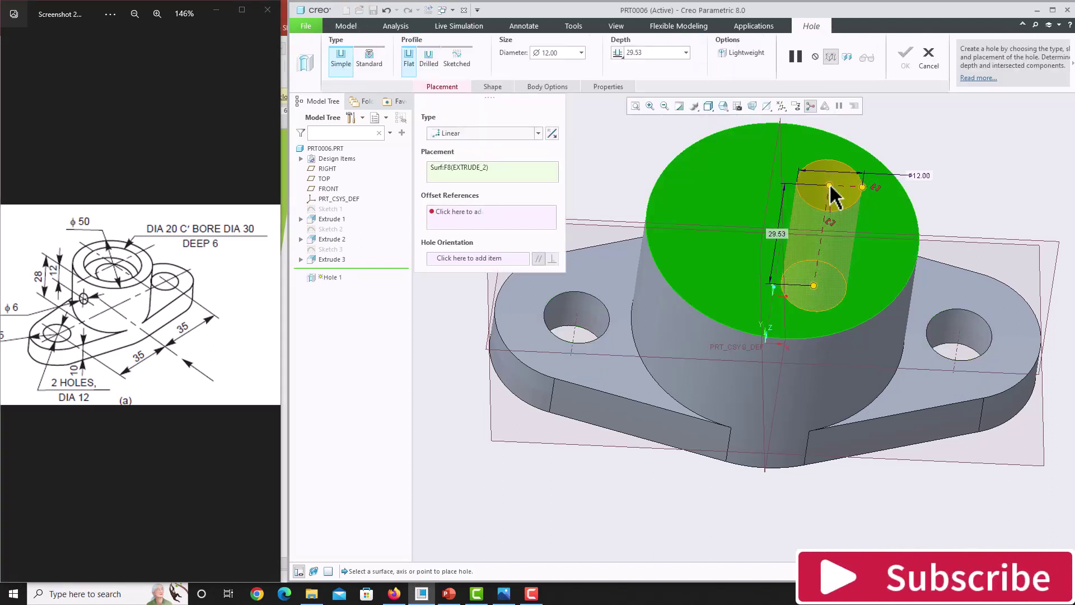
pyautogui.moveTo(831, 187); pyautogui.dragTo(783, 261)
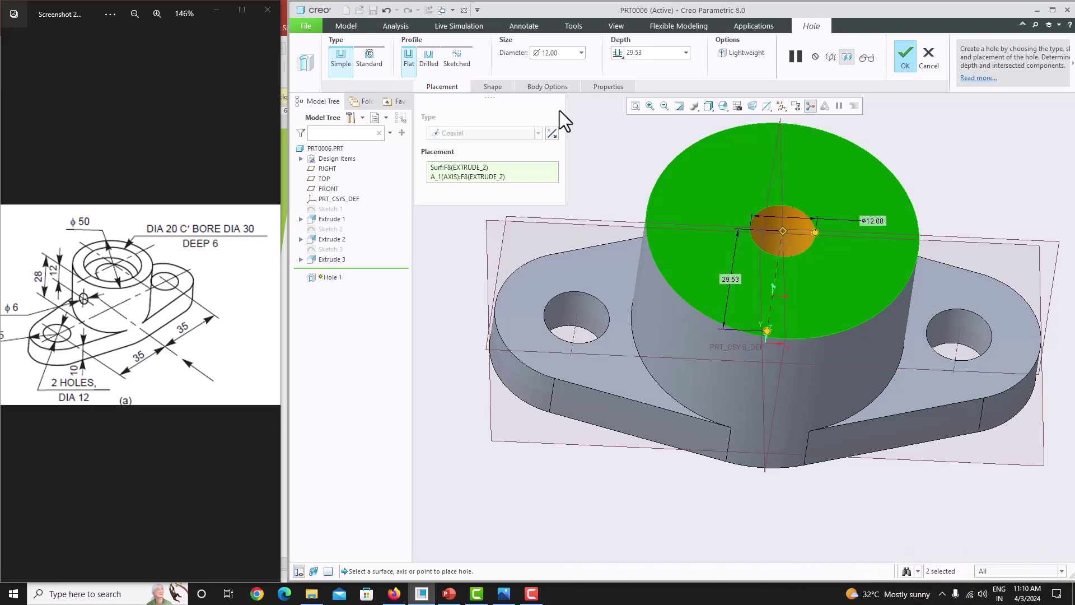
# Make the hole a standard tapped hole with a counterbore, using the ISO M20x1 screw size
pyautogui.click(365, 60)
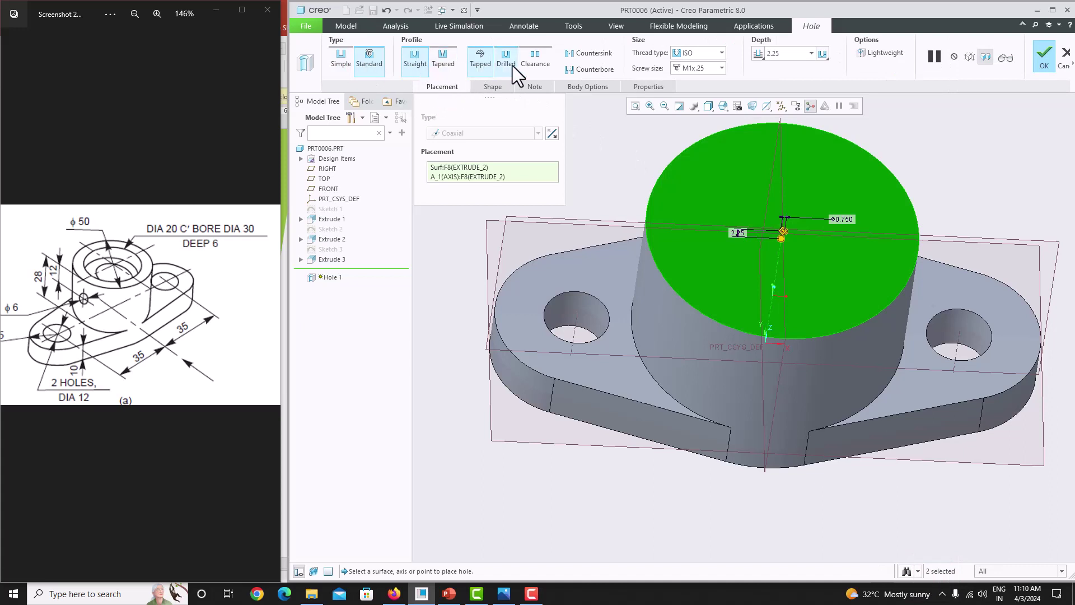
pyautogui.click(590, 70)
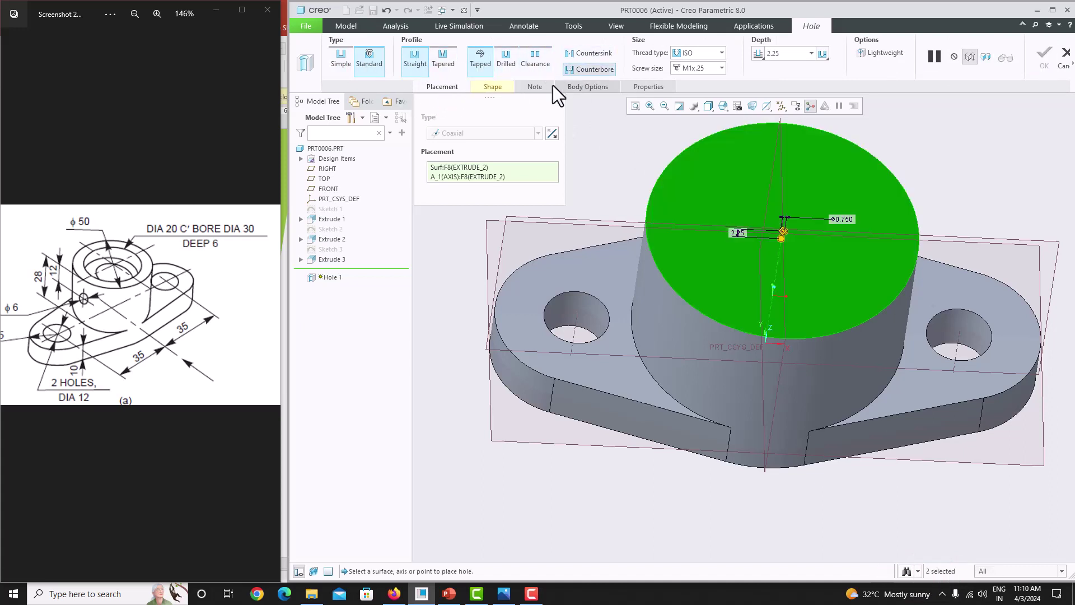
pyautogui.click(721, 68)
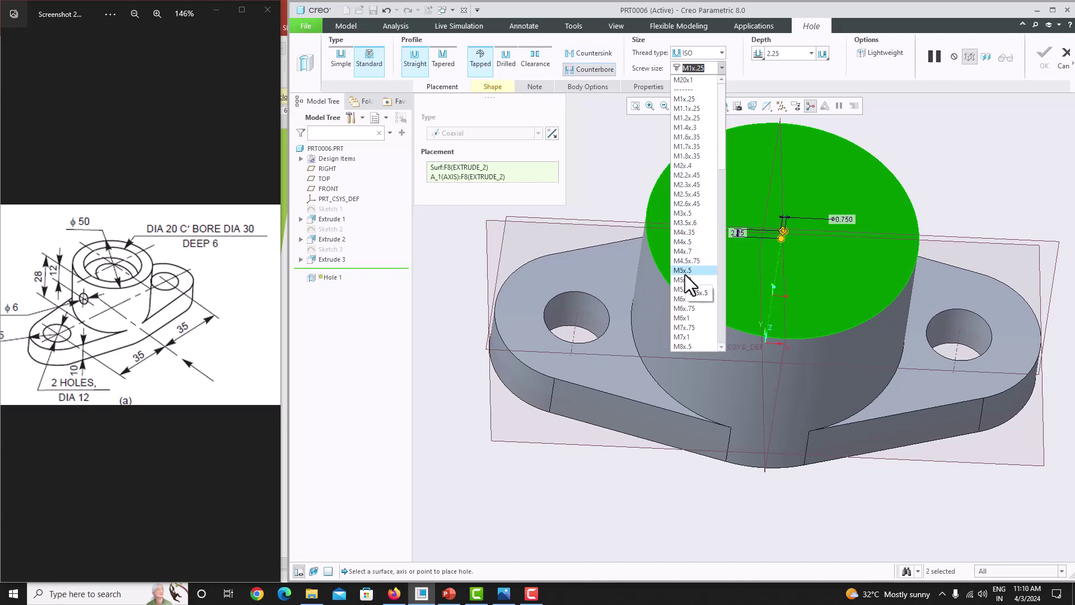
pyautogui.scroll(-10, 685, 275)
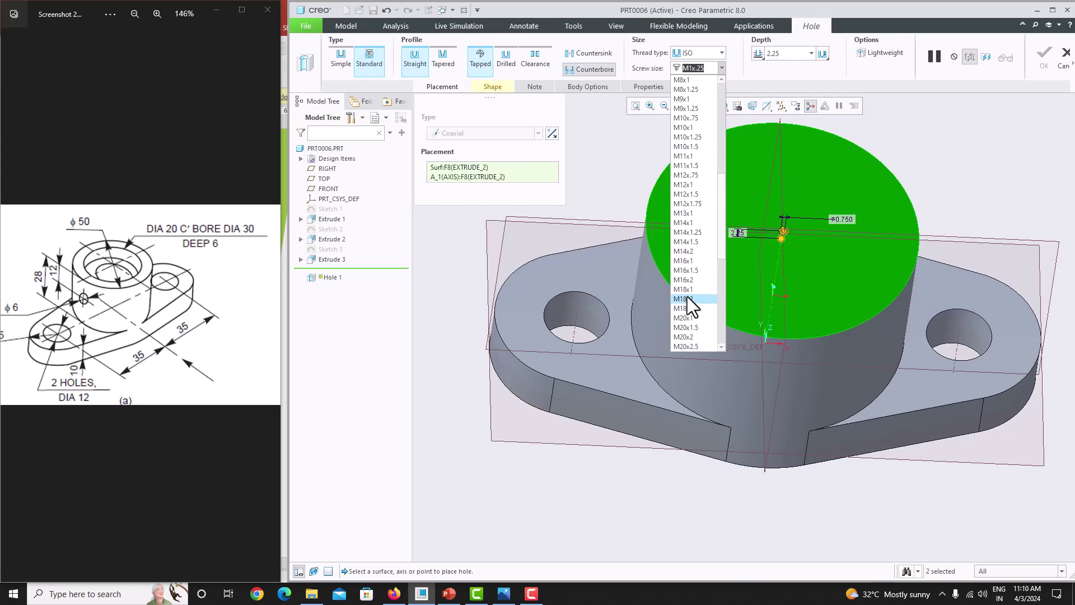
pyautogui.click(691, 319)
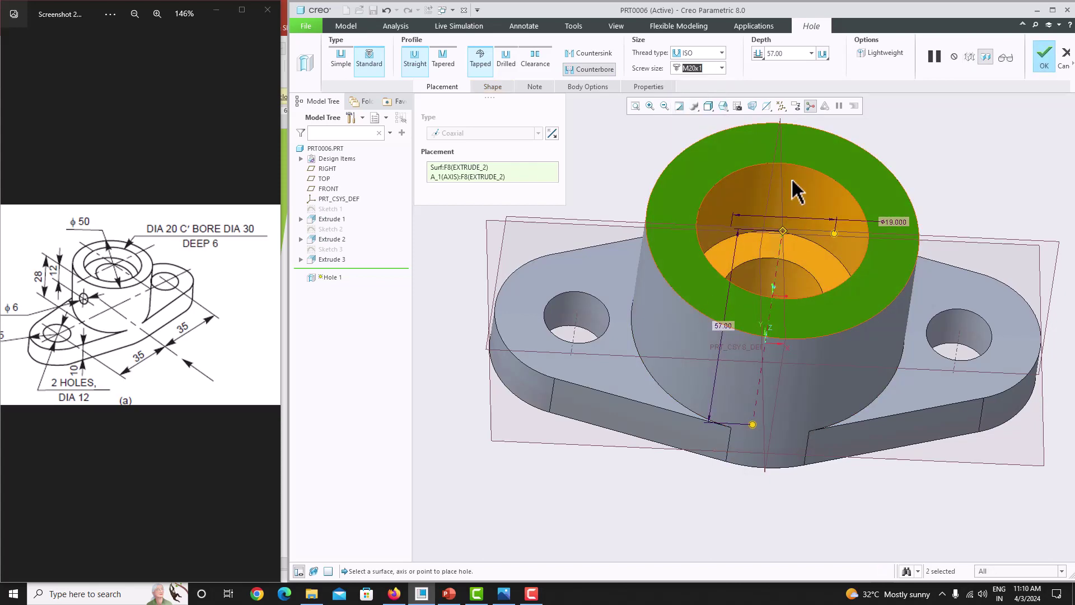
# Set the counterbore to 6 mm deep and 30 mm in diameter in the hole's shape settings
pyautogui.click(487, 89)
pyautogui.doubleClick(513, 138)
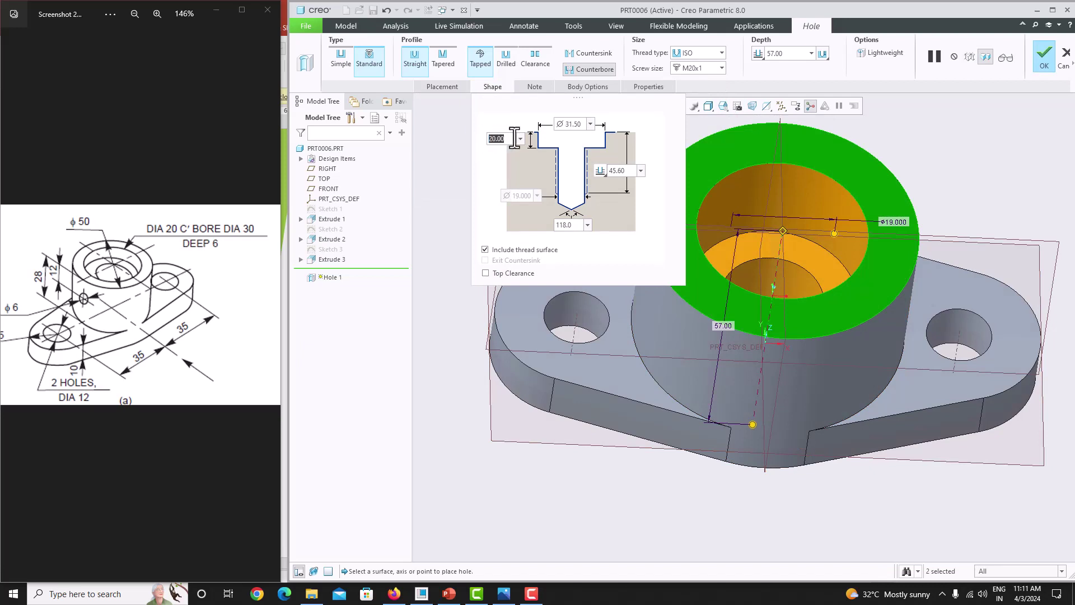
pyautogui.write('6')
pyautogui.press('Return')
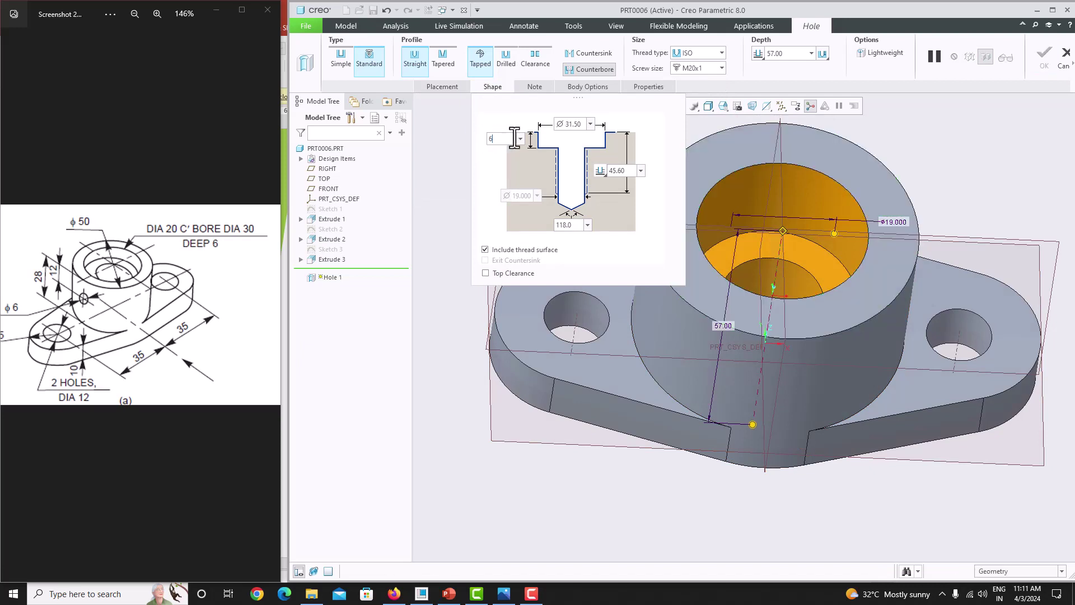
pyautogui.doubleClick(582, 124)
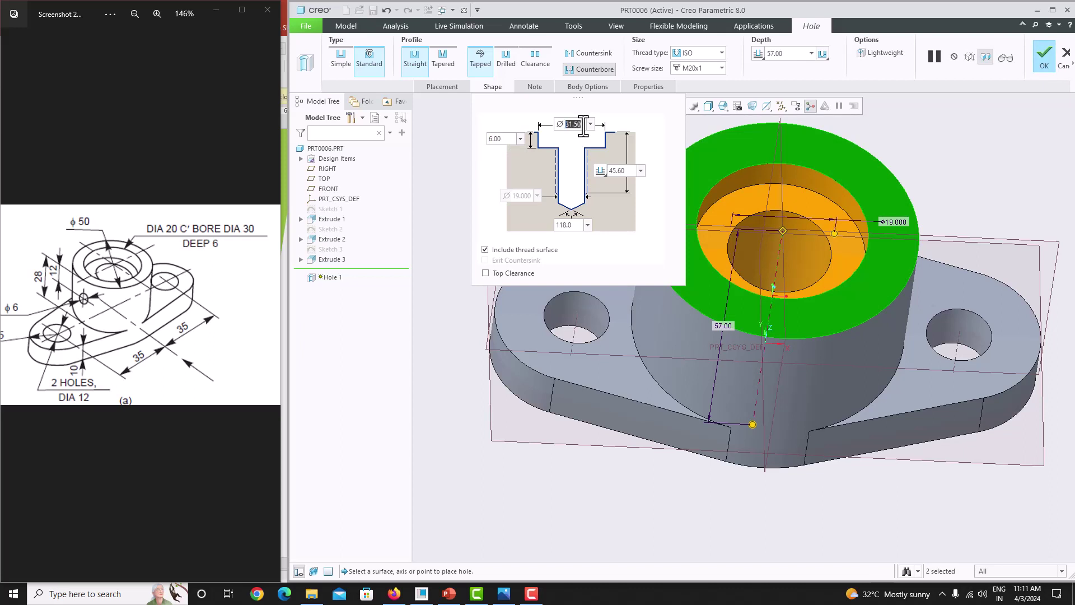
pyautogui.write('30')
pyautogui.press('Return')
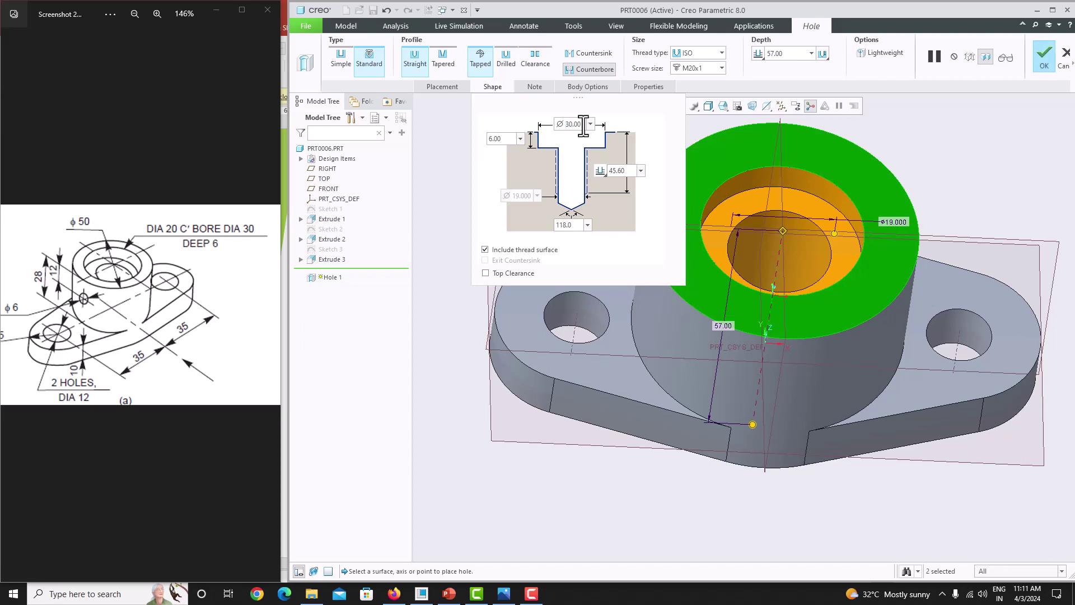
# Replace the hole's fixed depth so it runs through the boss and flange, and complete the counterbored hole
pyautogui.click(759, 53)
pyautogui.click(770, 82)
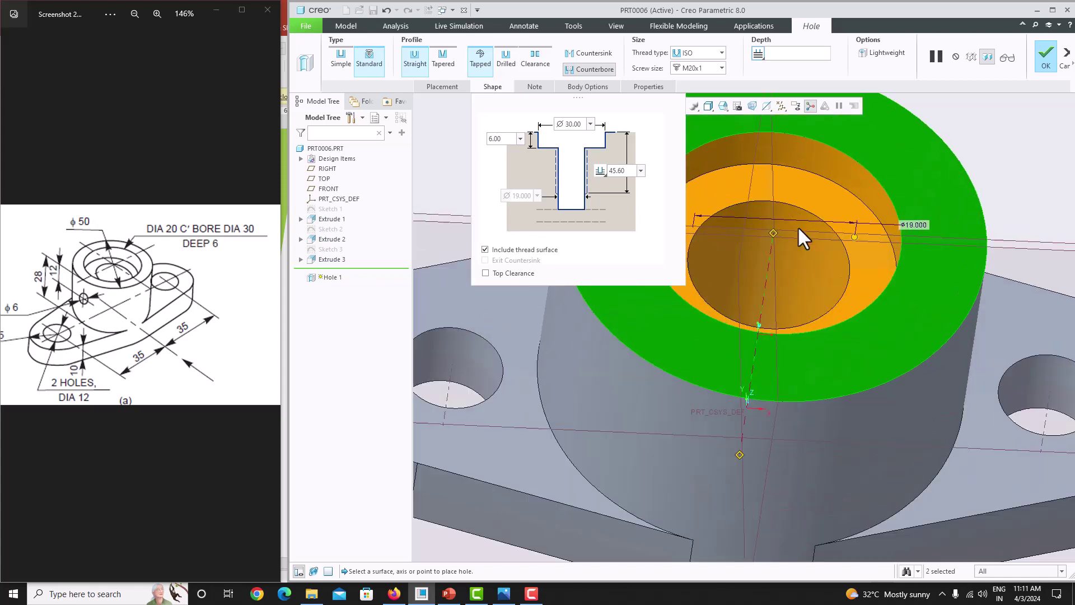
pyautogui.moveTo(799, 234); pyautogui.dragTo(818, 202, button='middle')
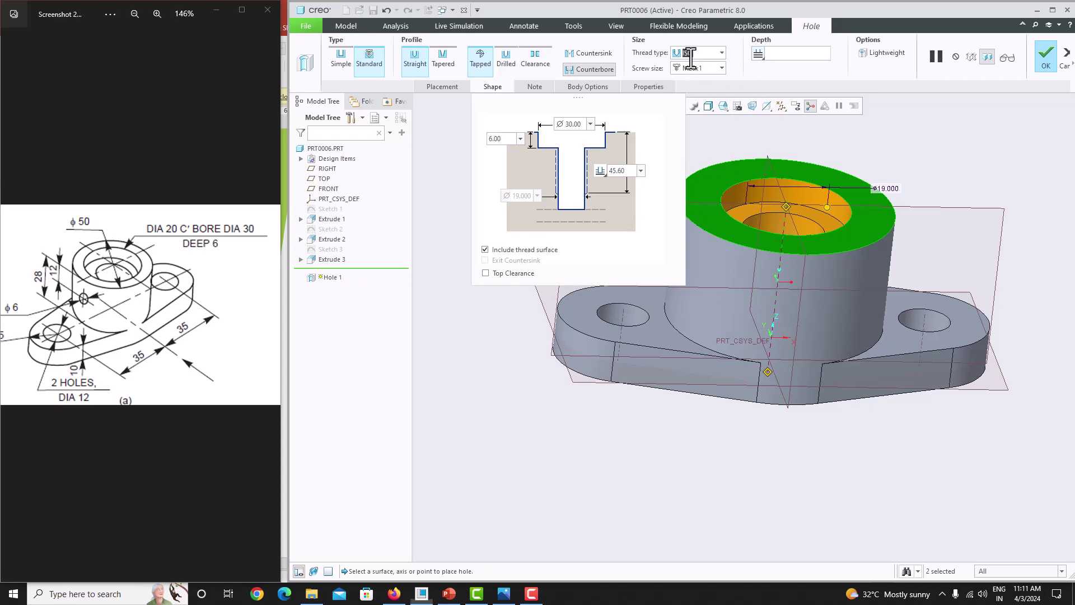
pyautogui.click(1048, 52)
# Start a sketch on the RIGHT plane, aligned to the sketch view, and add the boss's top face as a sketch reference
pyautogui.moveTo(891, 144); pyautogui.dragTo(910, 205, button='middle')
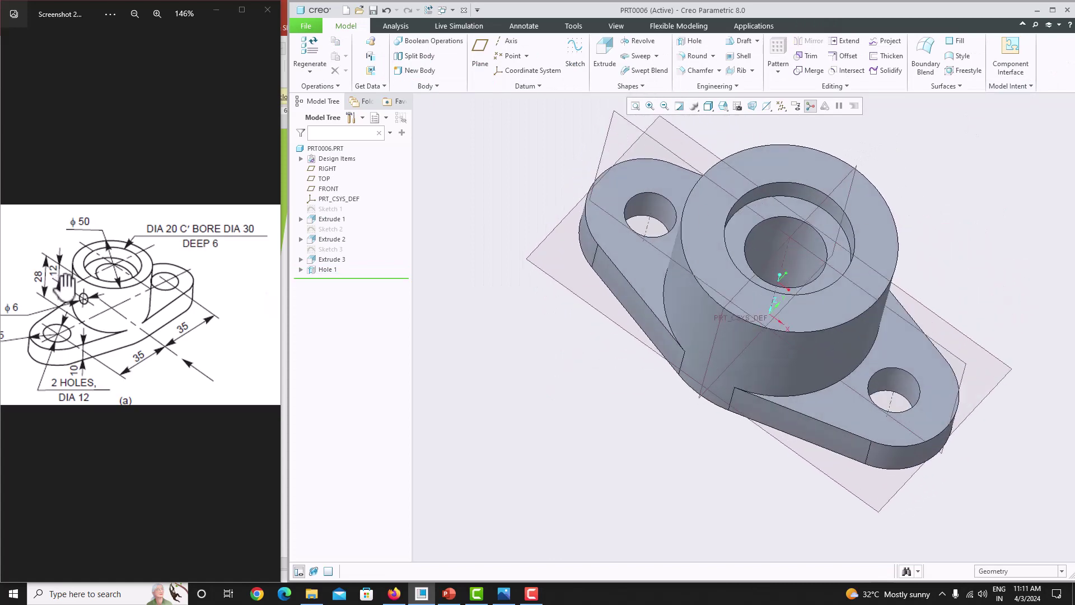
pyautogui.moveTo(79, 311); pyautogui.dragTo(130, 312)
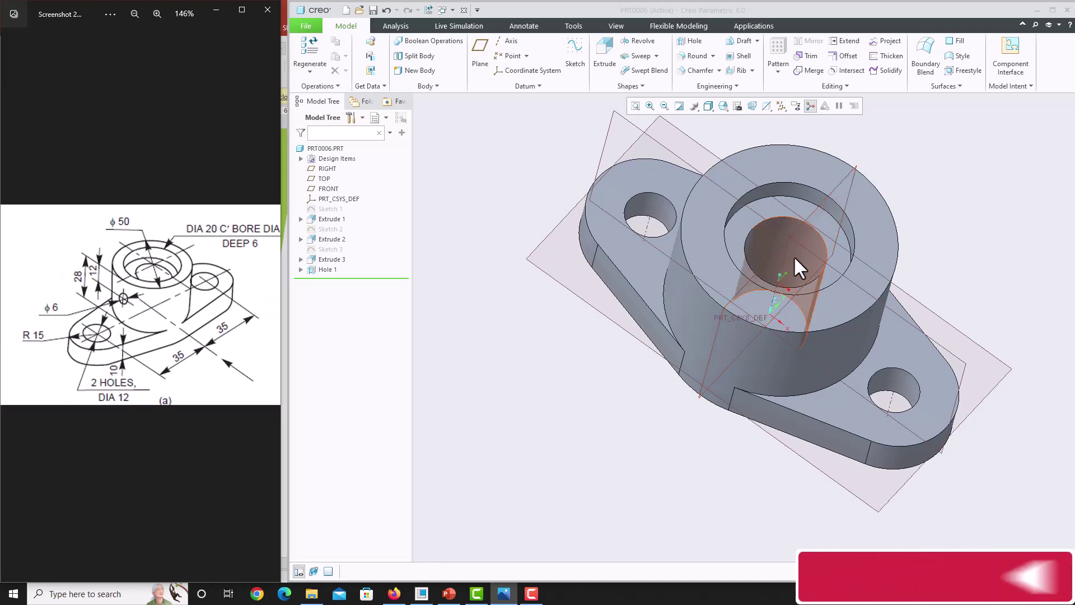
pyautogui.click(796, 233)
pyautogui.click(575, 49)
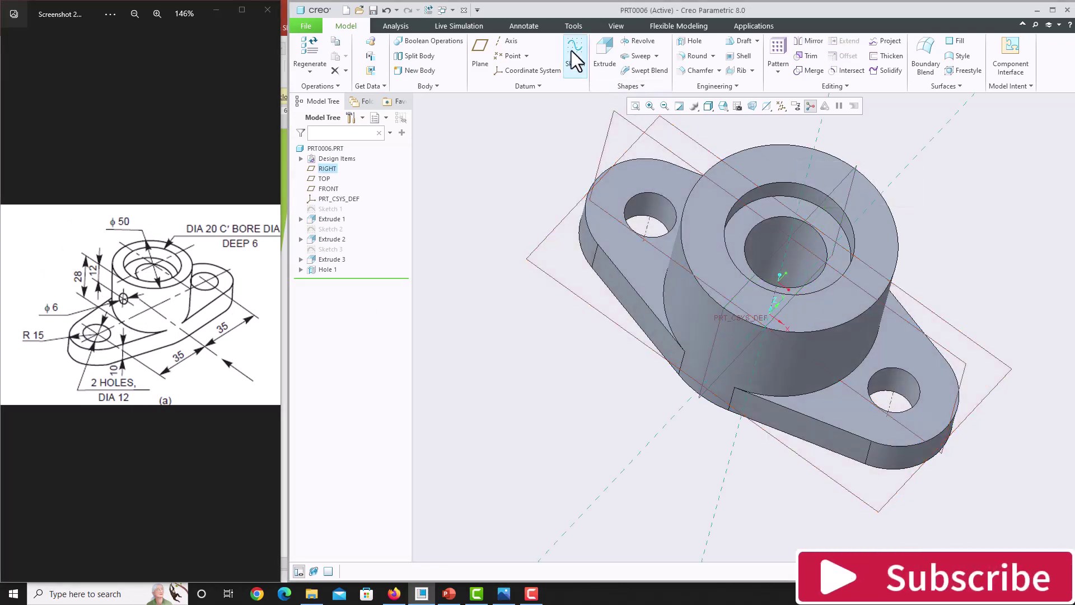
pyautogui.click(765, 107)
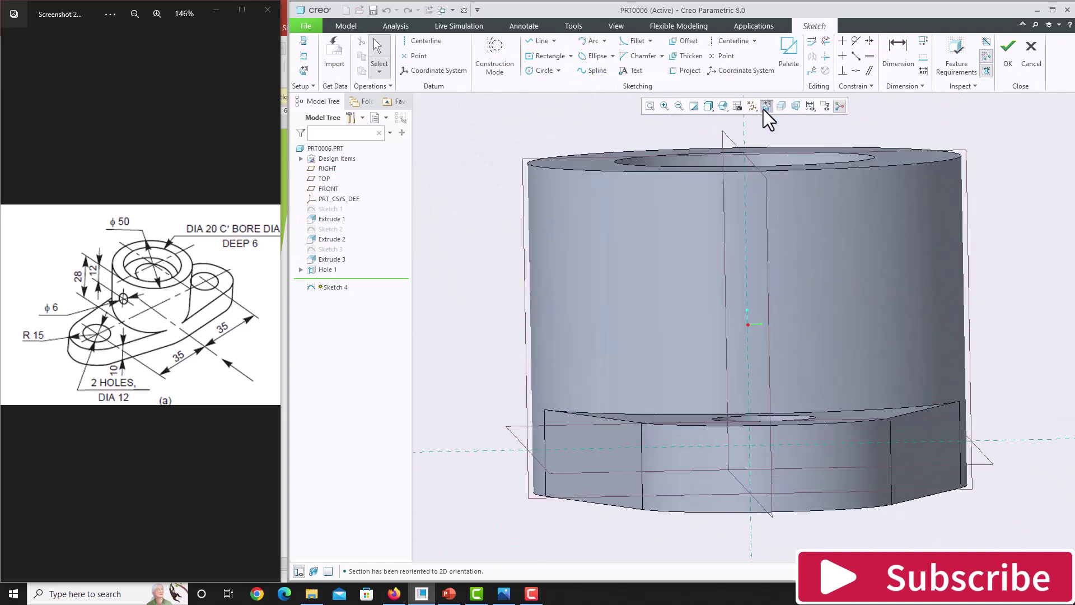
pyautogui.click(734, 161)
pyautogui.click(1053, 177)
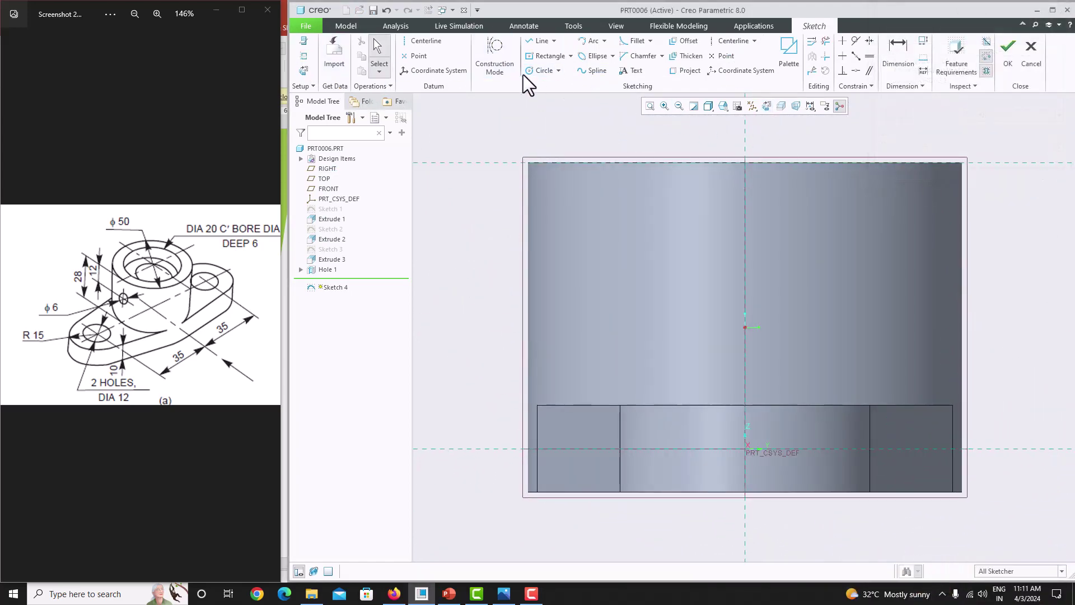
# Sketch a circle about 6 mm in diameter on the vertical reference, centred about 11 mm below the boss's top face
pyautogui.click(541, 71)
pyautogui.click(745, 259)
pyautogui.click(721, 246)
pyautogui.middleClick(667, 221)
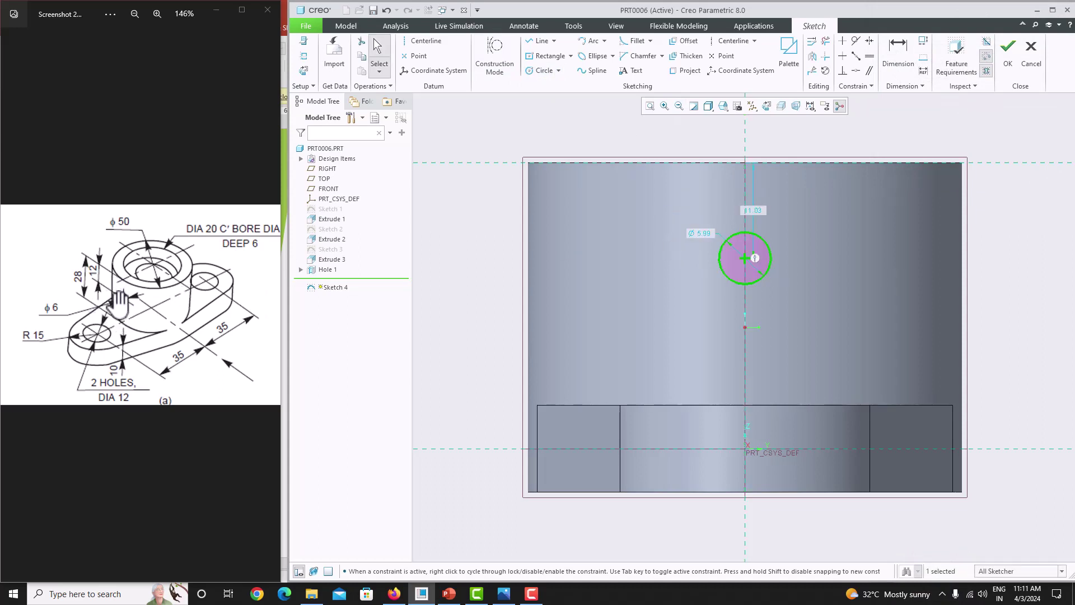
# Set the circle's centre 12 mm below the boss's top face and its diameter to 6 mm, and finish the sketch
pyautogui.doubleClick(757, 213)
pyautogui.write('12')
pyautogui.press('Return')
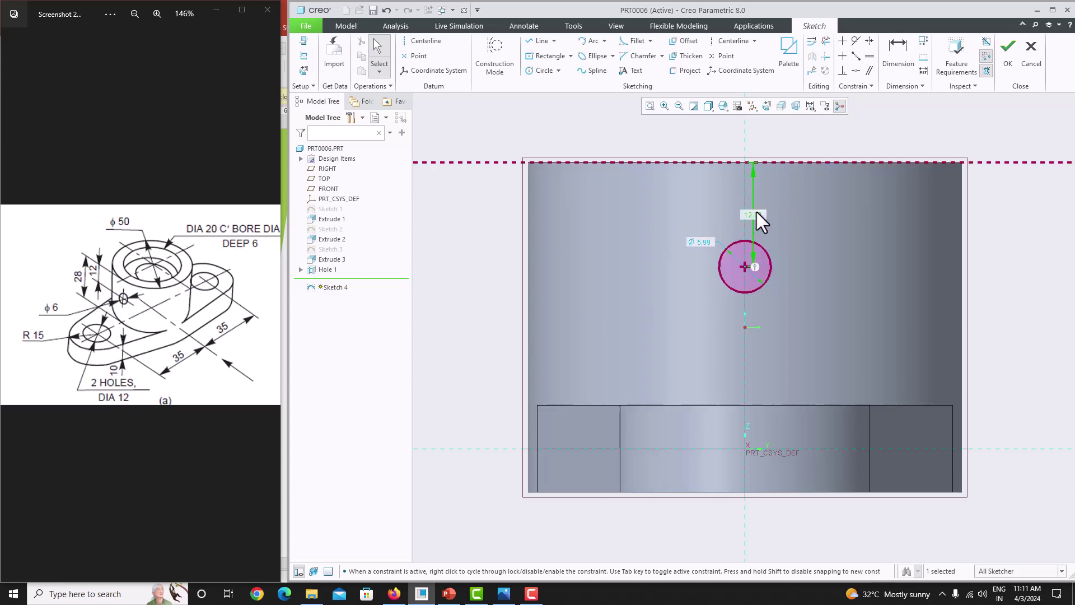
pyautogui.doubleClick(704, 241)
pyautogui.write('6')
pyautogui.press('Return')
pyautogui.click(1020, 60)
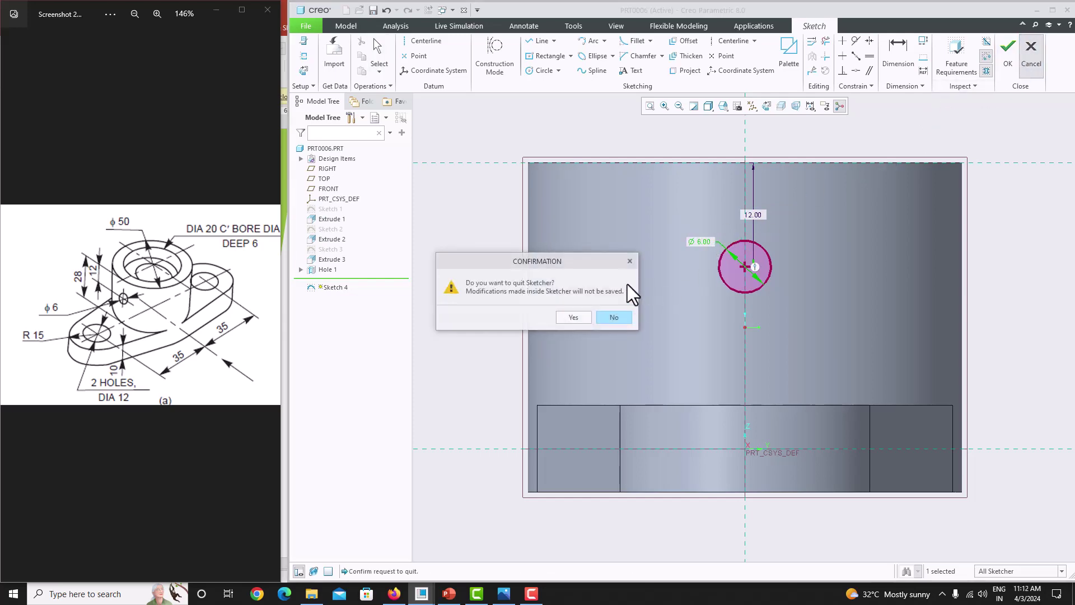
pyautogui.click(629, 262)
pyautogui.click(1007, 57)
# Extrude the 6 mm circle about 30.6 mm toward one mounting-hole side as a material-removing cut through the boss wall
pyautogui.moveTo(880, 177)
pyautogui.mouseDown(button='middle')
pyautogui.moveTo(888, 255)
pyautogui.moveTo(878, 278)
pyautogui.mouseUp(button='middle')
pyautogui.click(605, 49)
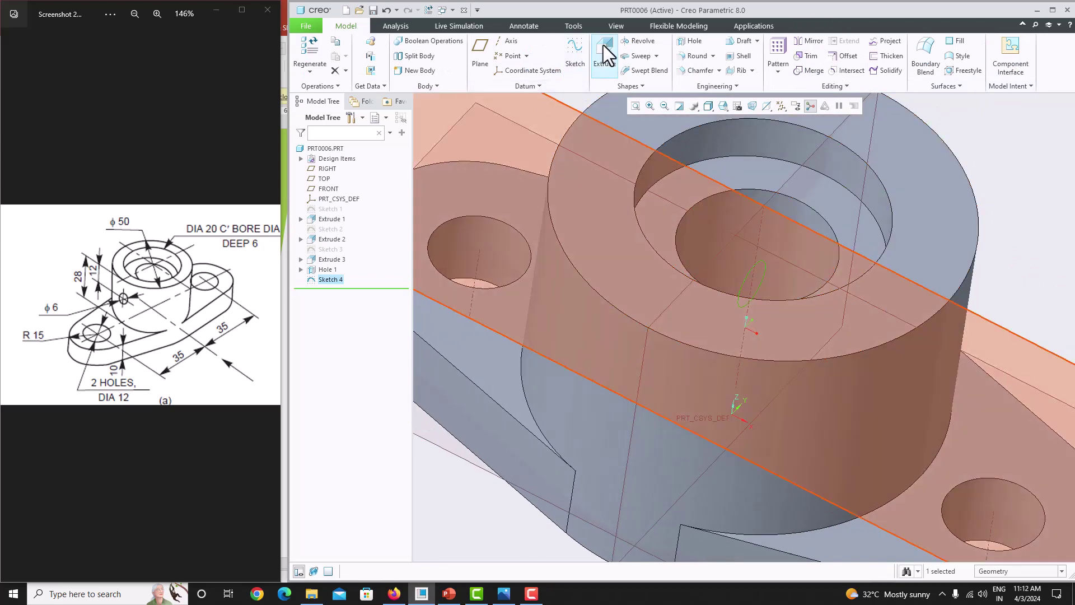
pyautogui.moveTo(765, 293)
pyautogui.mouseDown()
pyautogui.moveTo(709, 260)
pyautogui.moveTo(522, 206)
pyautogui.mouseUp()
pyautogui.moveTo(522, 206); pyautogui.dragTo(543, 227, button='middle')
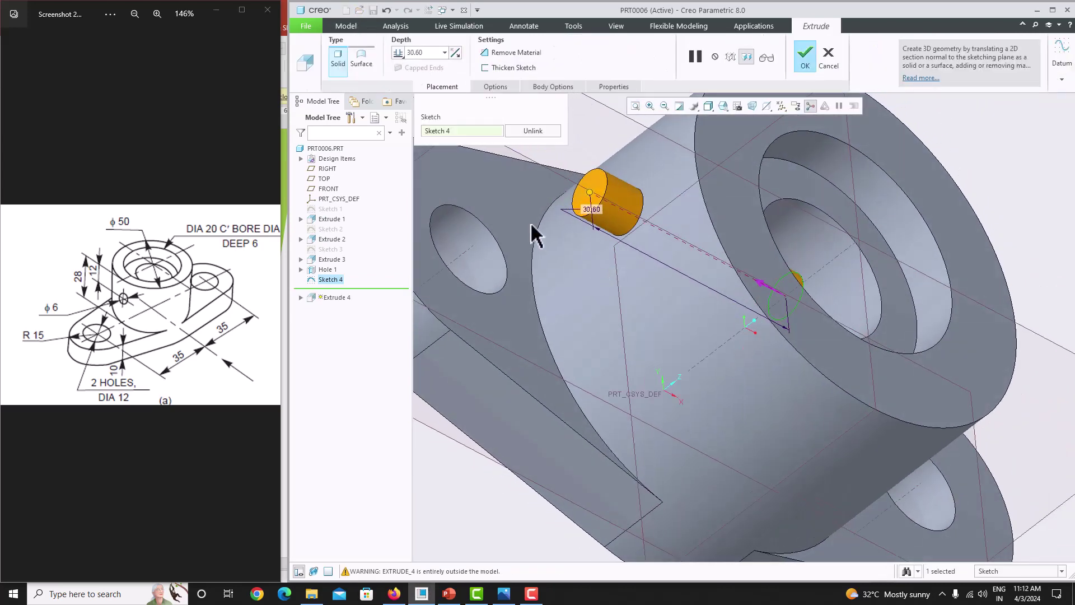
pyautogui.moveTo(545, 137); pyautogui.dragTo(712, 178, button='middle')
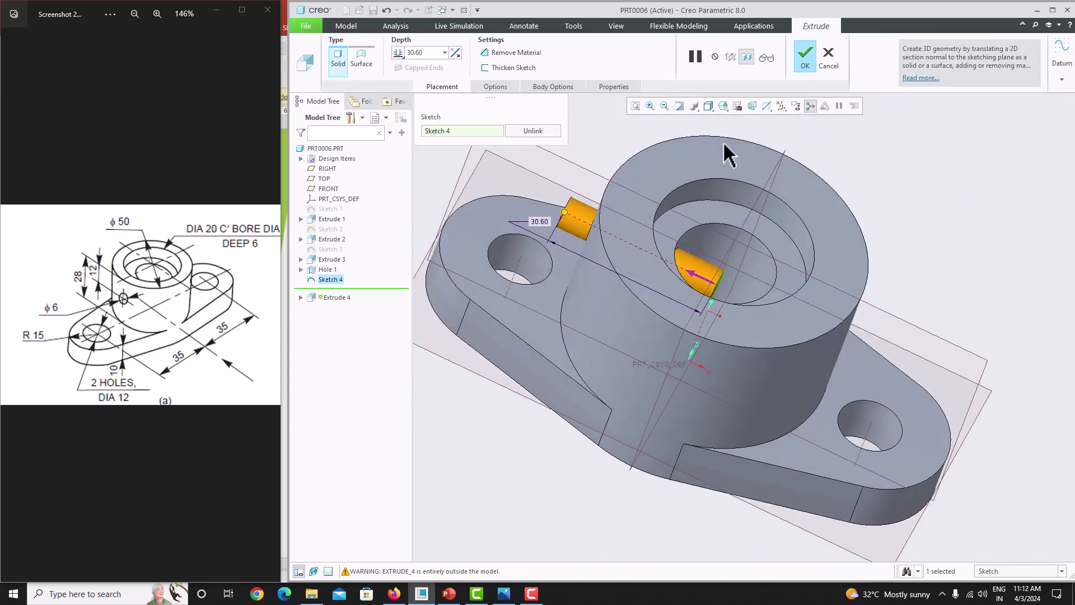
pyautogui.click(507, 56)
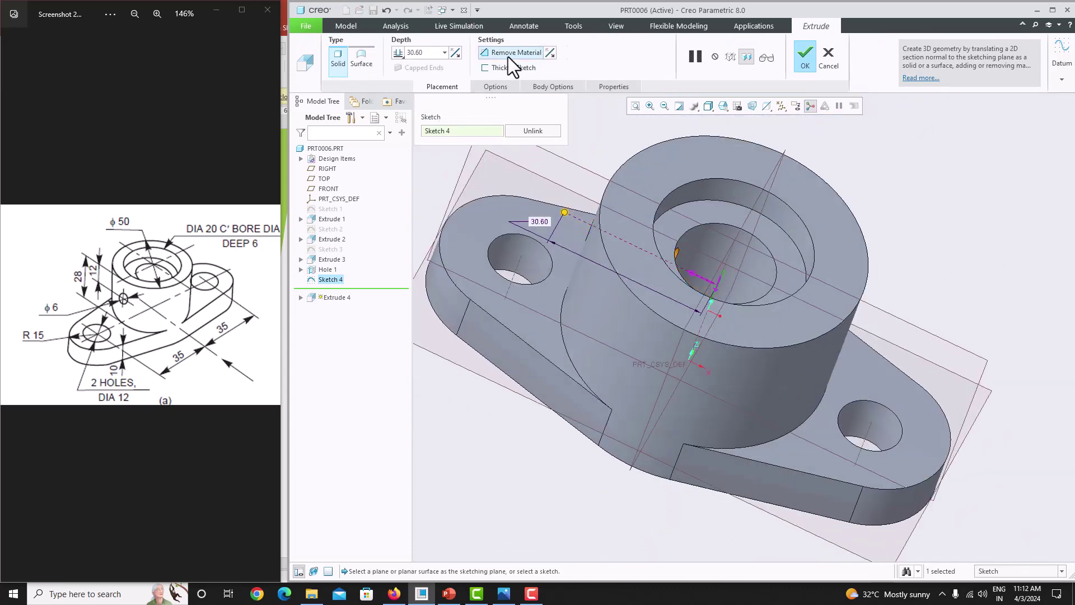
pyautogui.click(806, 62)
# Display the model shaded with edges and return it to the standard orientation
pyautogui.moveTo(812, 224); pyautogui.dragTo(806, 182, button='middle')
pyautogui.scroll(-3, 804, 180)
pyautogui.click(711, 106)
pyautogui.click(722, 129)
pyautogui.click(725, 108)
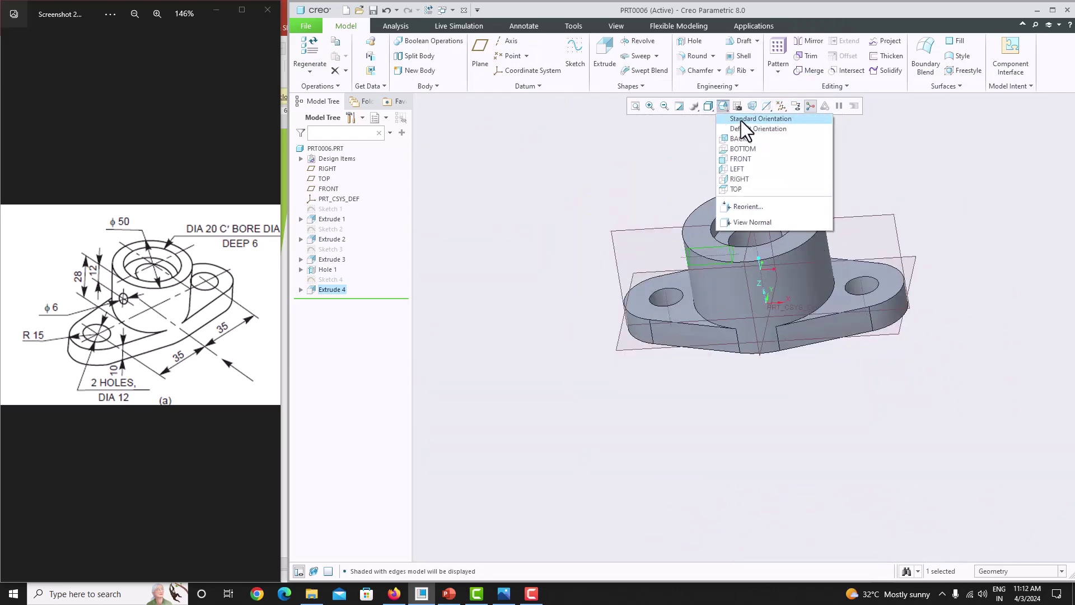
pyautogui.click(741, 119)
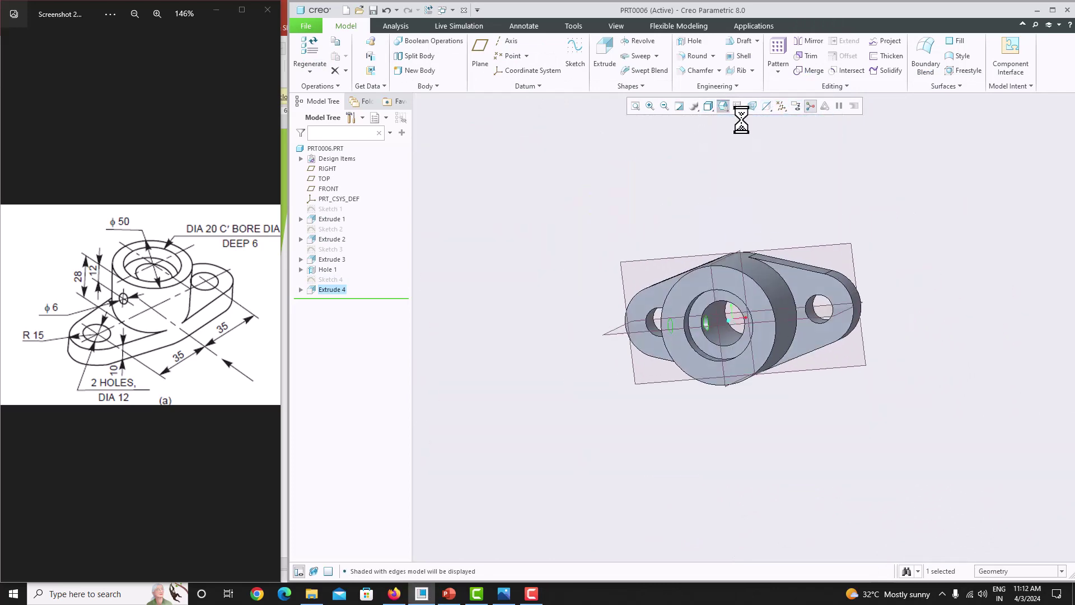
# Hide the datum planes, axes and coordinate system, and turn off the display of annotations
pyautogui.click(791, 109)
pyautogui.click(781, 107)
pyautogui.click(783, 107)
pyautogui.click(782, 106)
pyautogui.click(801, 172)
pyautogui.moveTo(727, 166); pyautogui.dragTo(778, 111, button='middle')
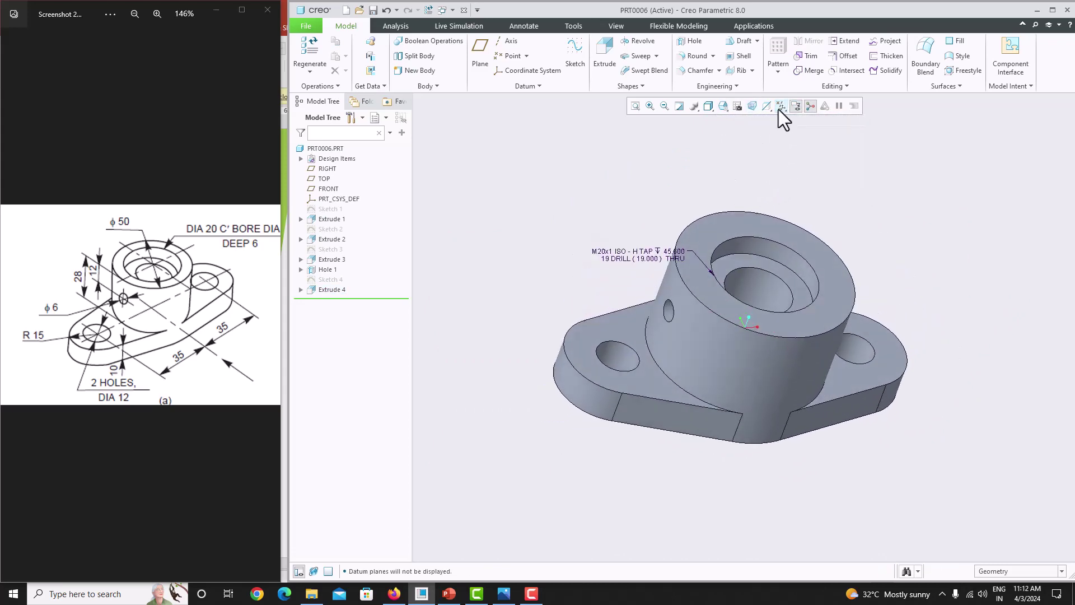
pyautogui.click(790, 107)
# Examine the finished bracket from several sides, including the 6 mm hole in the boss wall
pyautogui.scroll(-4, 714, 205)
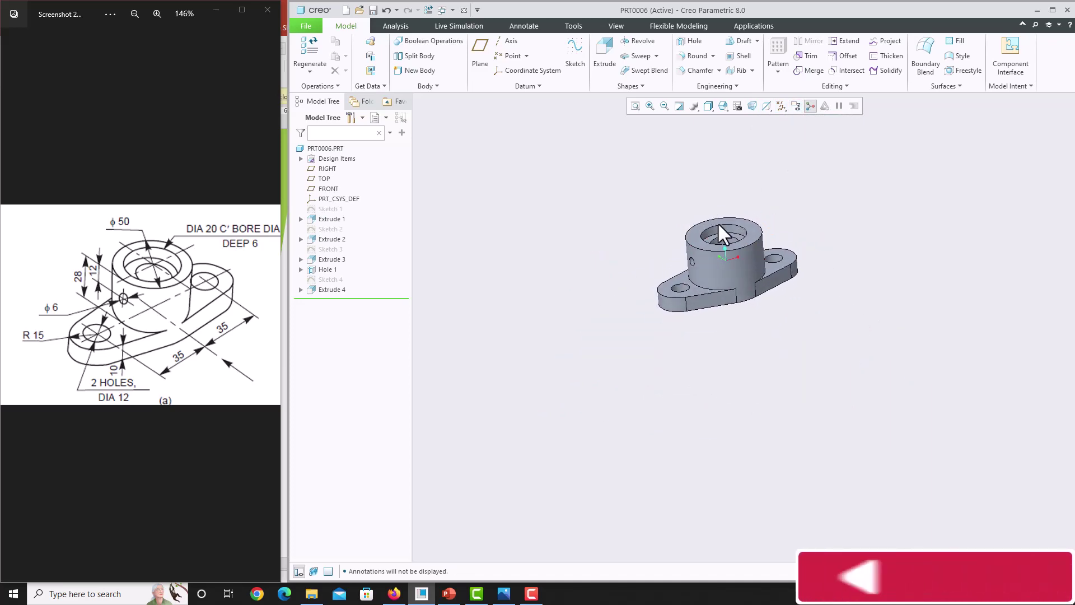
pyautogui.scroll(5, 734, 245)
pyautogui.moveTo(739, 295)
pyautogui.mouseDown(button='middle')
pyautogui.moveTo(749, 314)
pyautogui.moveTo(746, 297)
pyautogui.moveTo(722, 291)
pyautogui.moveTo(749, 295)
pyautogui.mouseUp(button='middle')
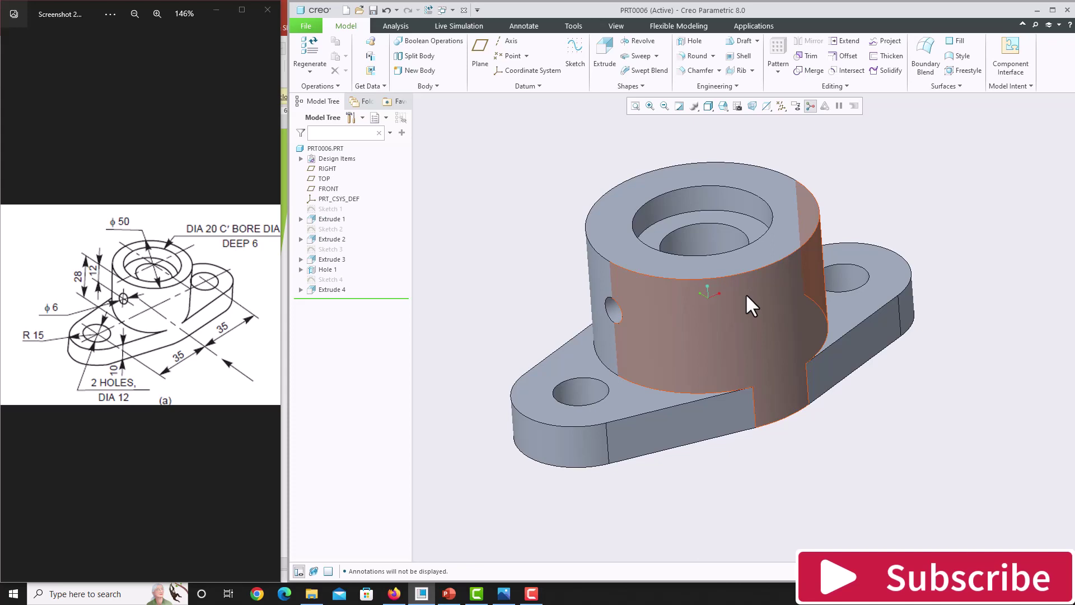
pyautogui.moveTo(732, 368); pyautogui.dragTo(802, 352, button='middle')
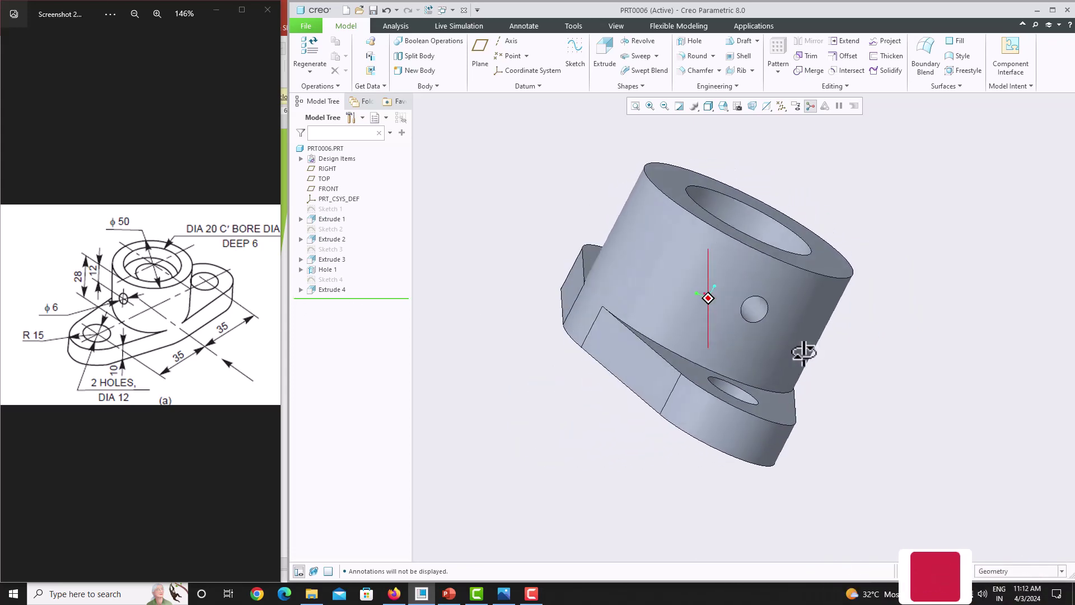
pyautogui.moveTo(612, 205); pyautogui.dragTo(772, 351, button='middle')
pyautogui.moveTo(727, 287); pyautogui.dragTo(843, 305, button='middle')
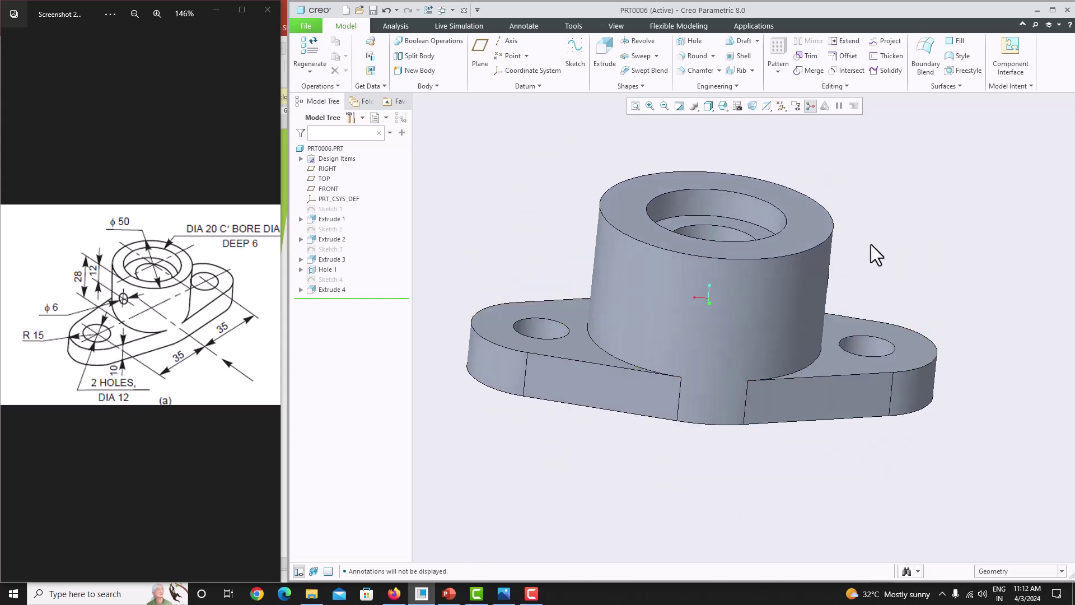